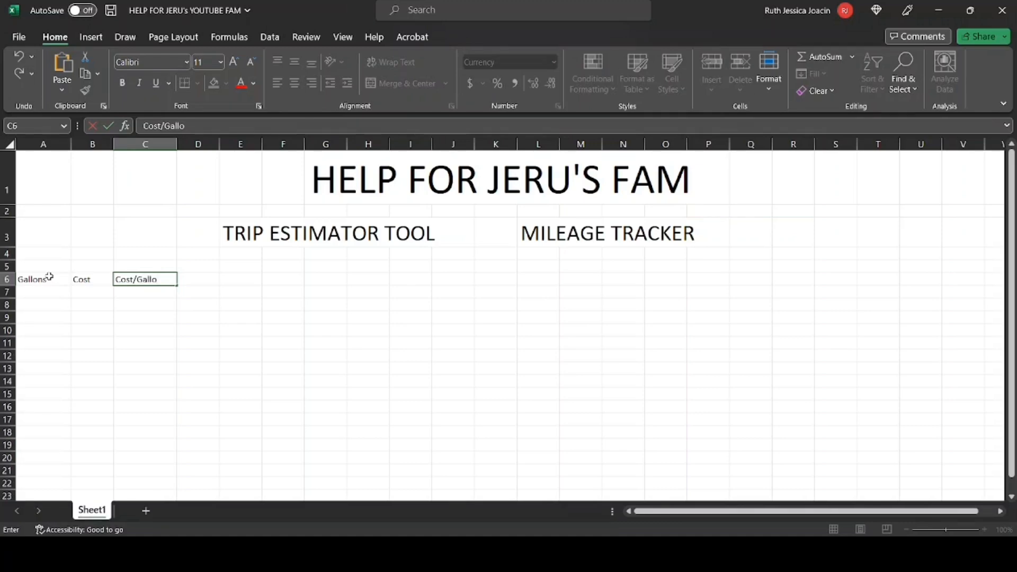
Complete the row 6 headings with Cost/Gallon in C6, MPG in D6 and Cost/Mile in E6
key(Tab)
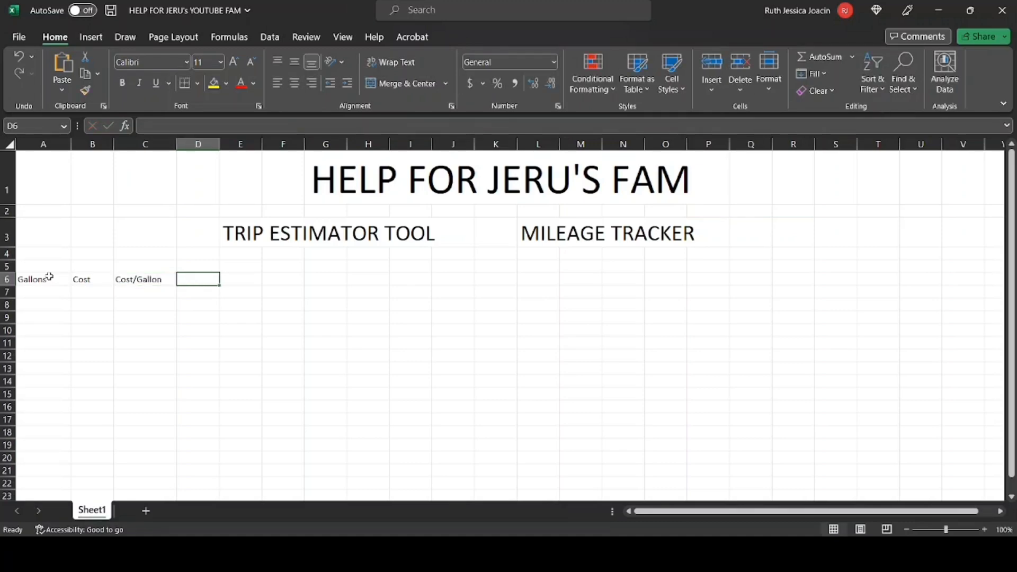
text(MPG)
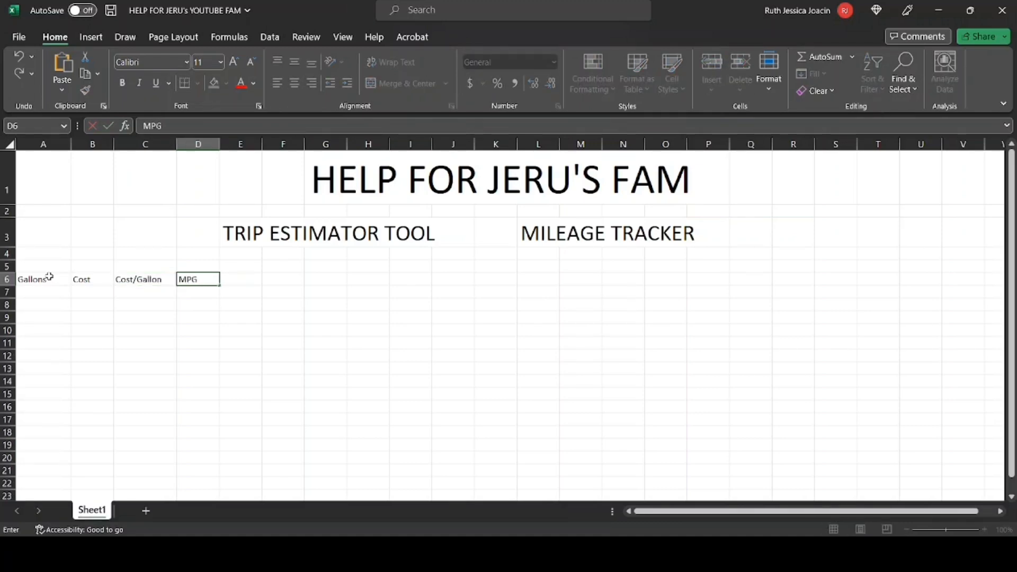
key(Tab)
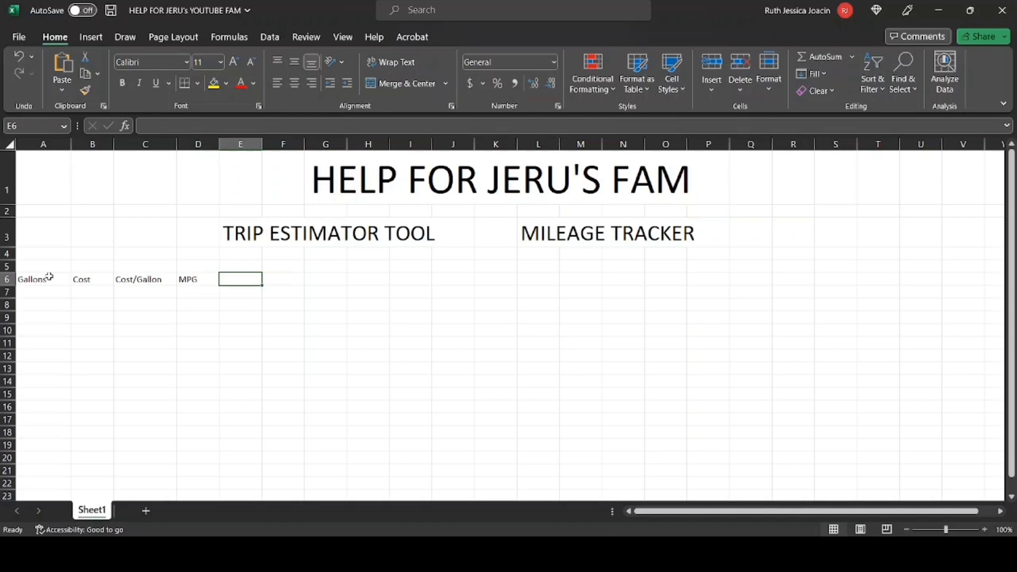
text(Cost/)
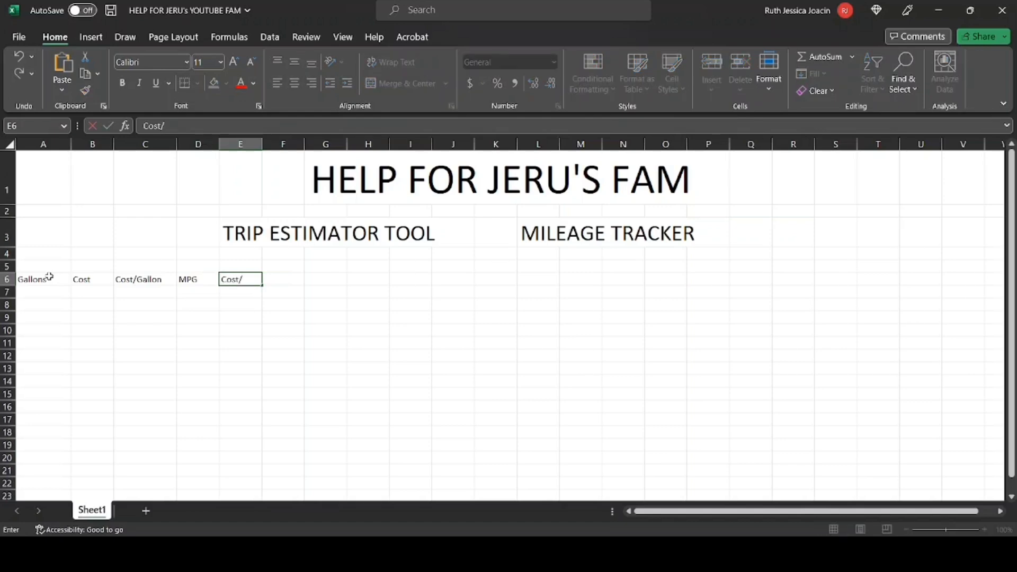
text(Mile)
key(Return)
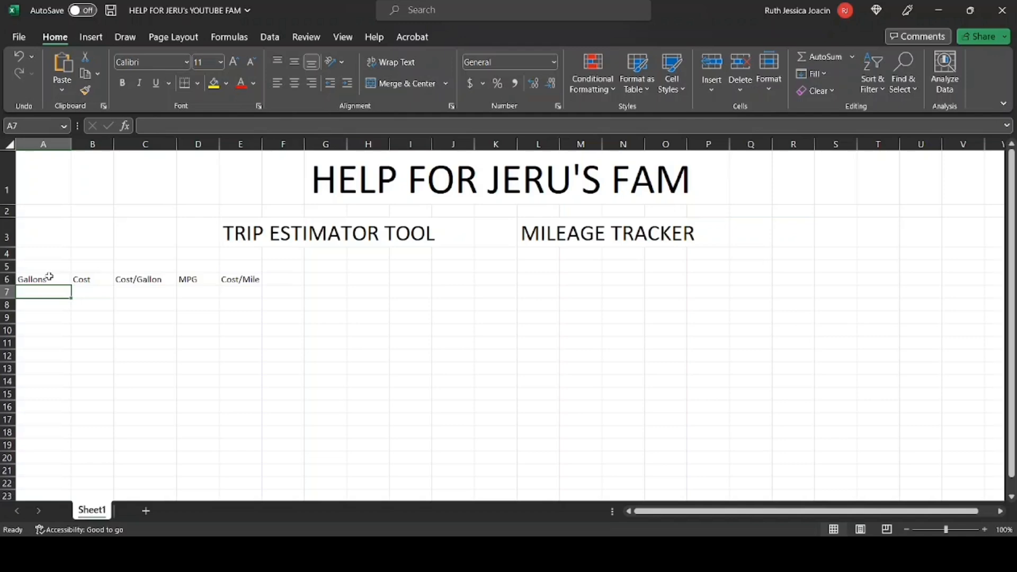
Enter 25.1 as the Gallons value in cell A7
text(25.1)
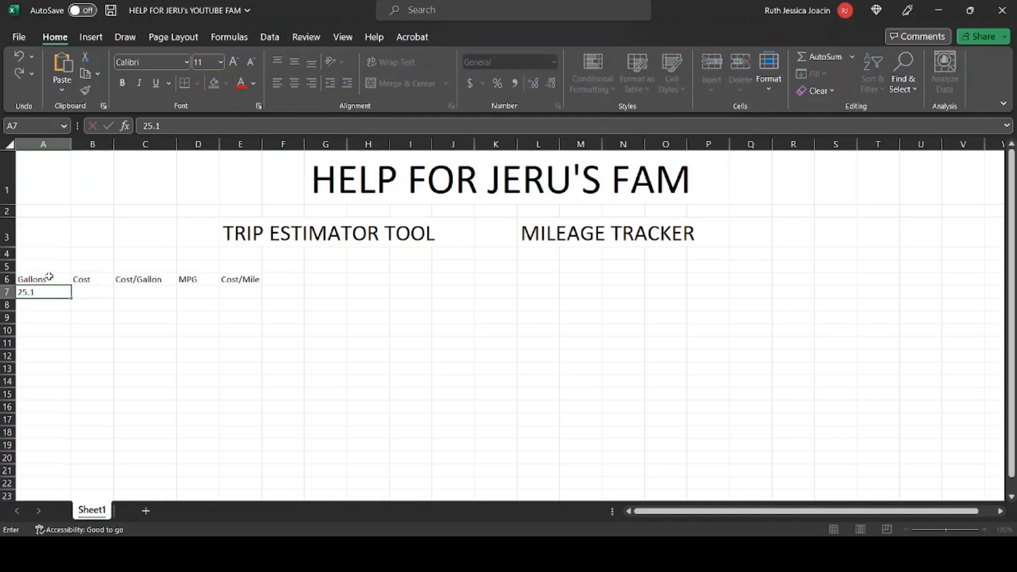
key(Return)
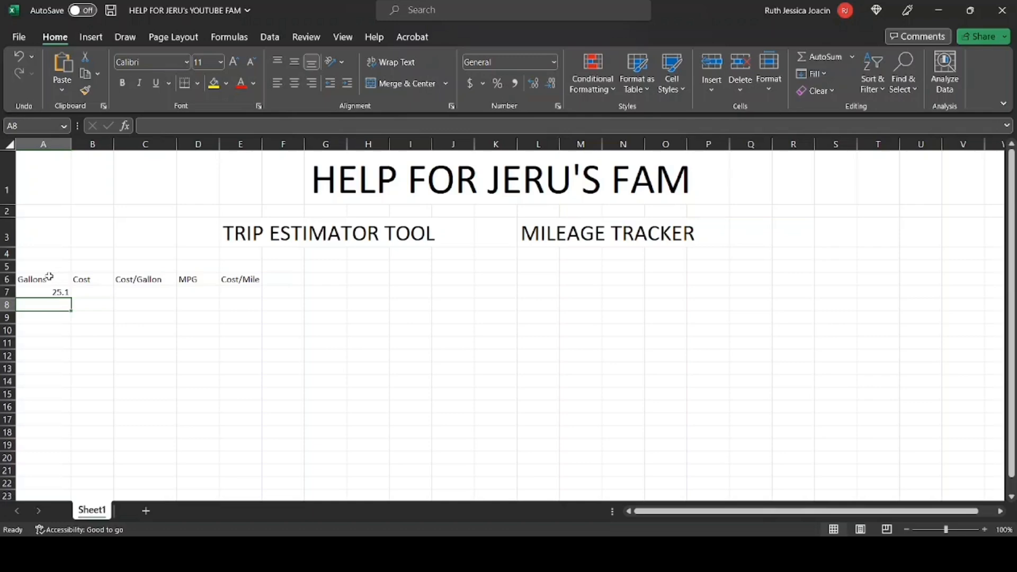
click(95, 291)
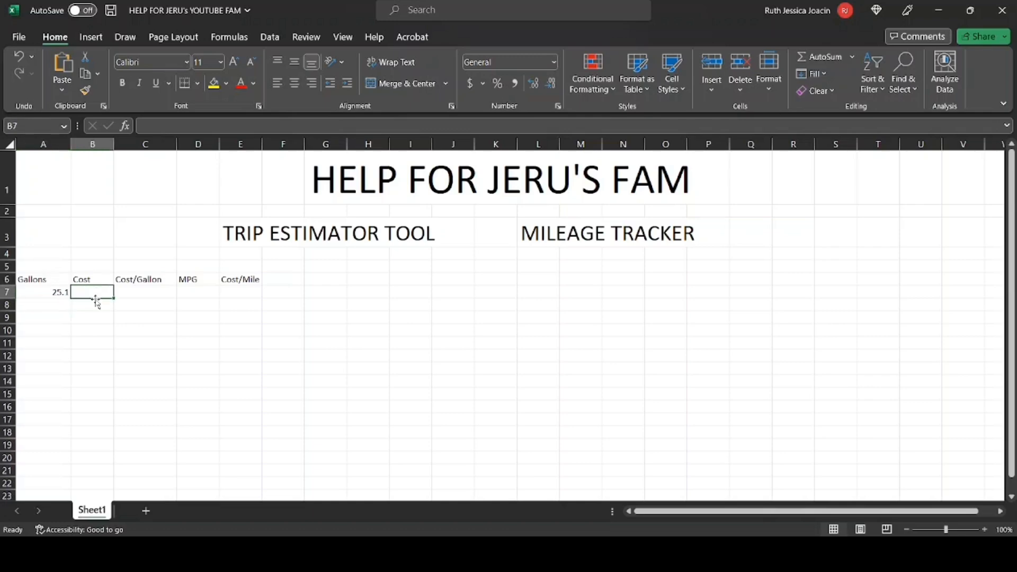
Enter 3.4 as the Cost/Gallon value in cell C7 and format it as Currency
click(133, 294)
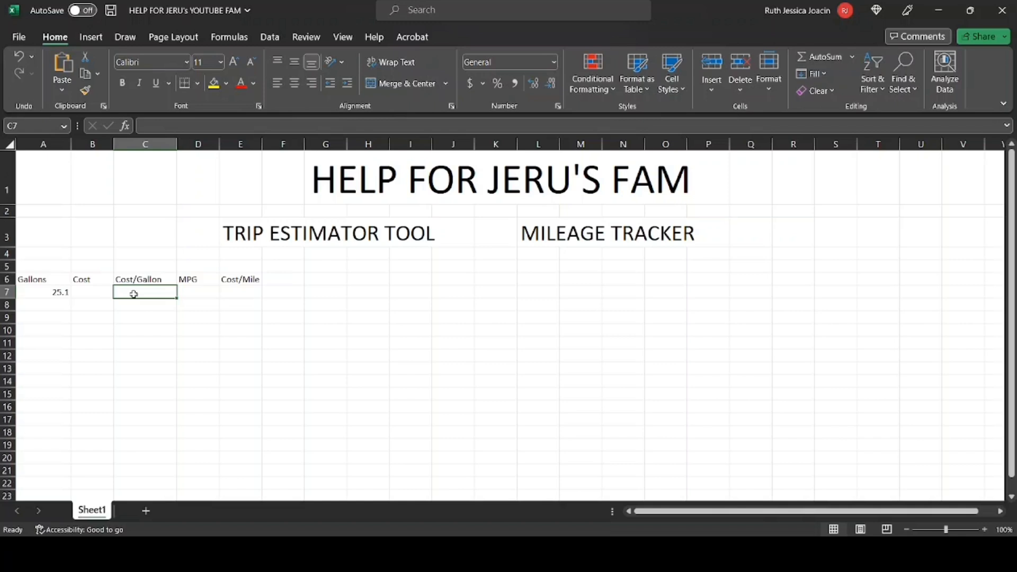
text(3.4)
key(Return)
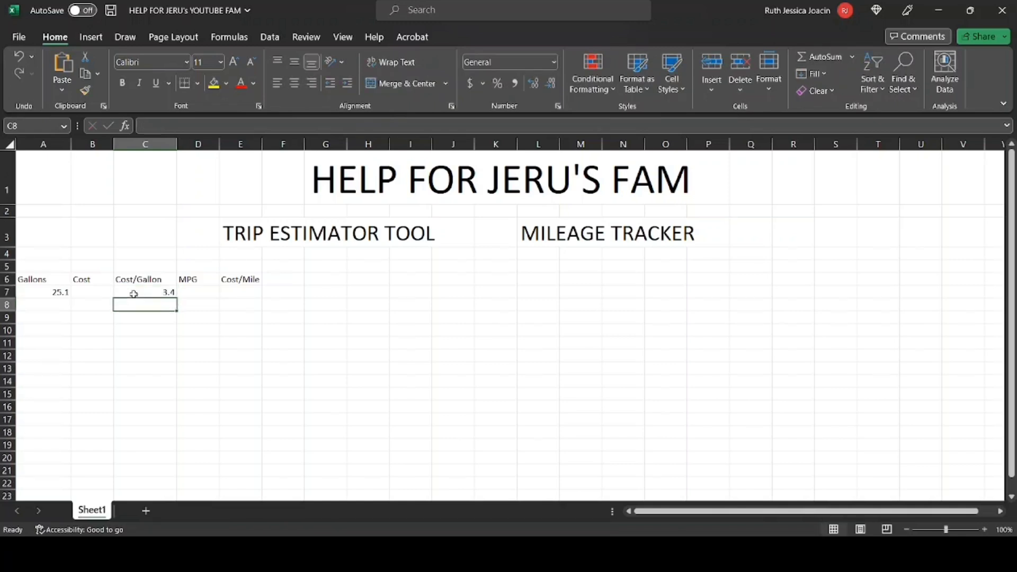
click(134, 295)
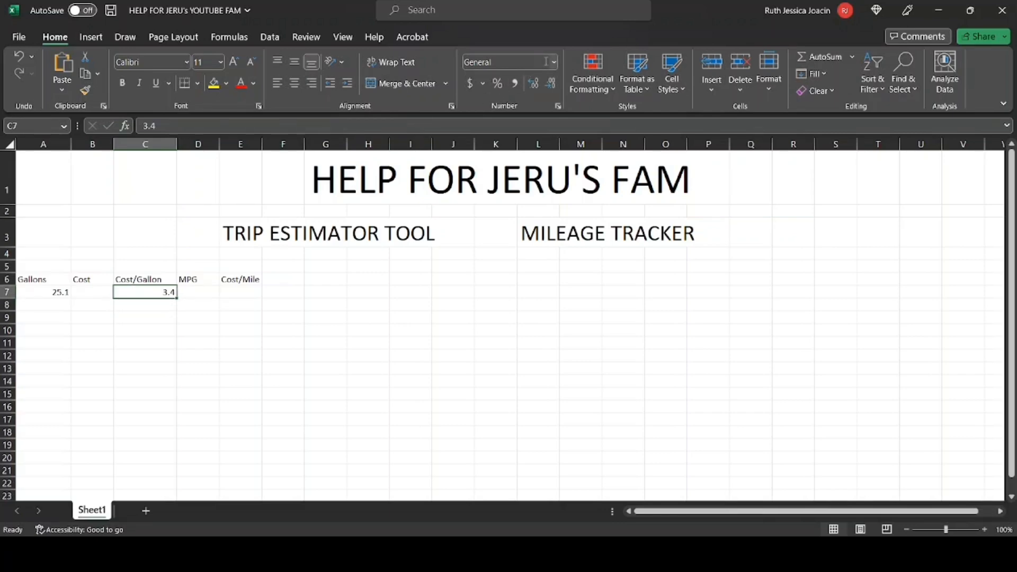
click(526, 146)
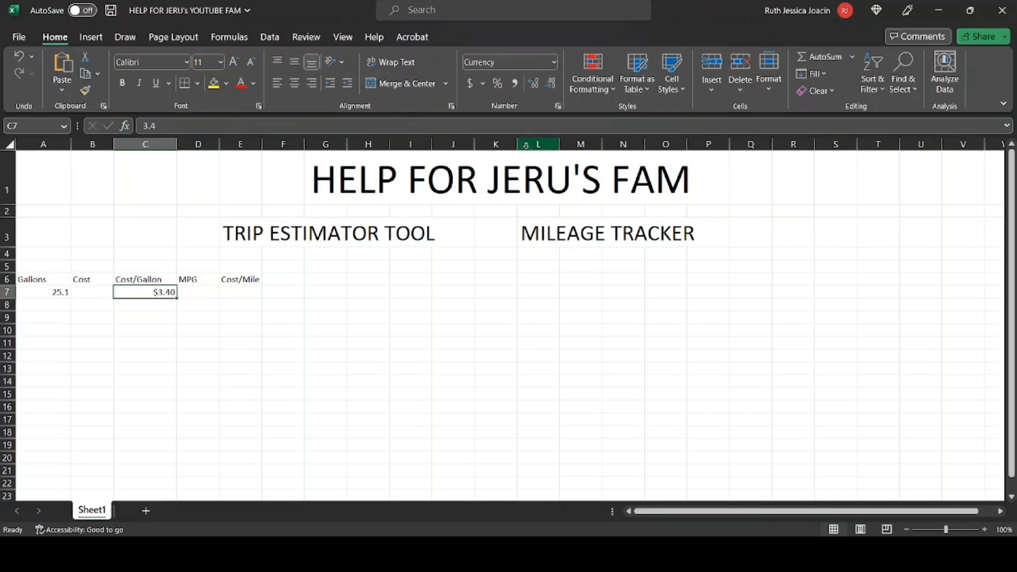
Calculate the fuel cost in cell B7 with the formula =A7*C7
click(190, 295)
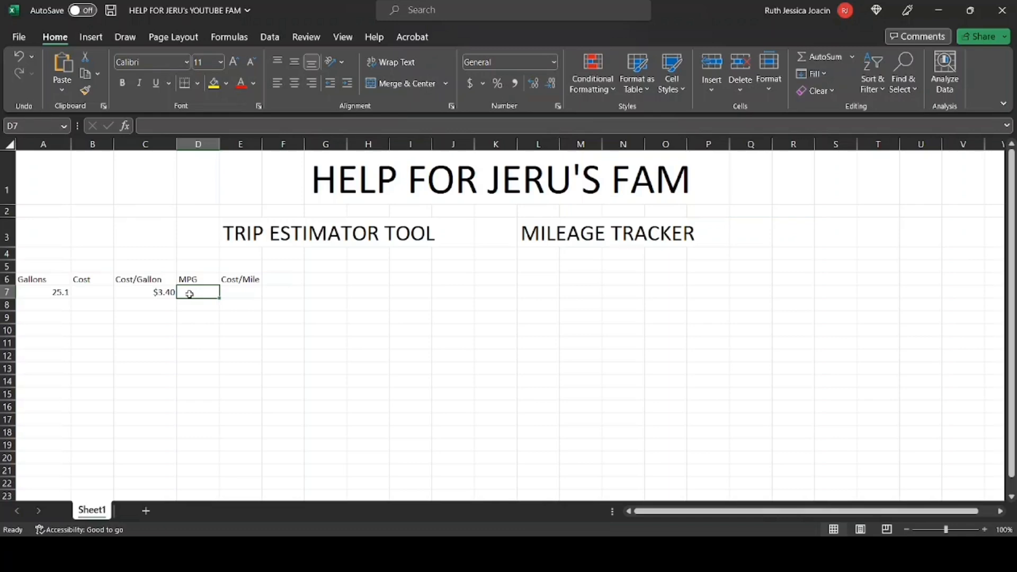
click(99, 293)
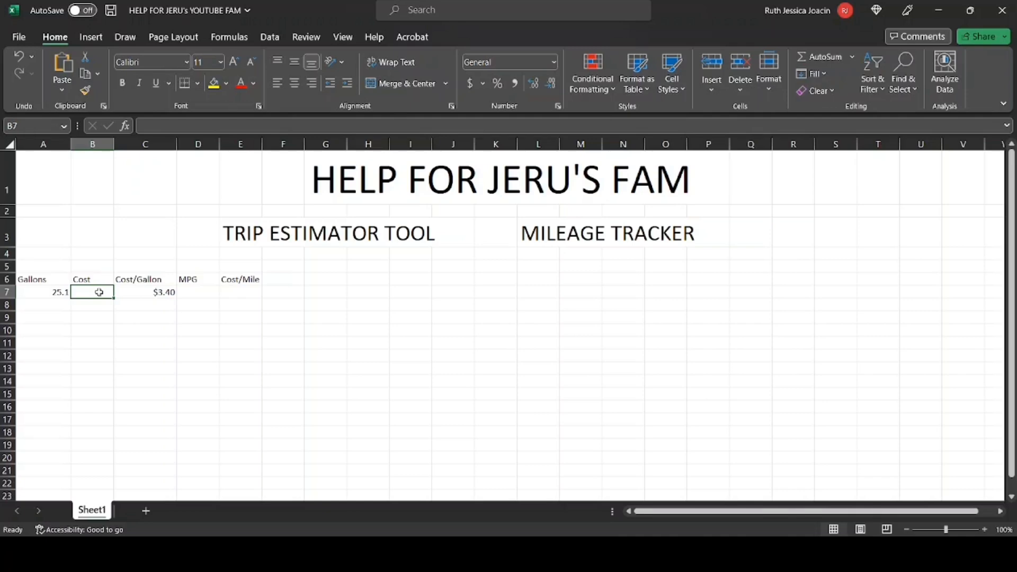
double_click(99, 292)
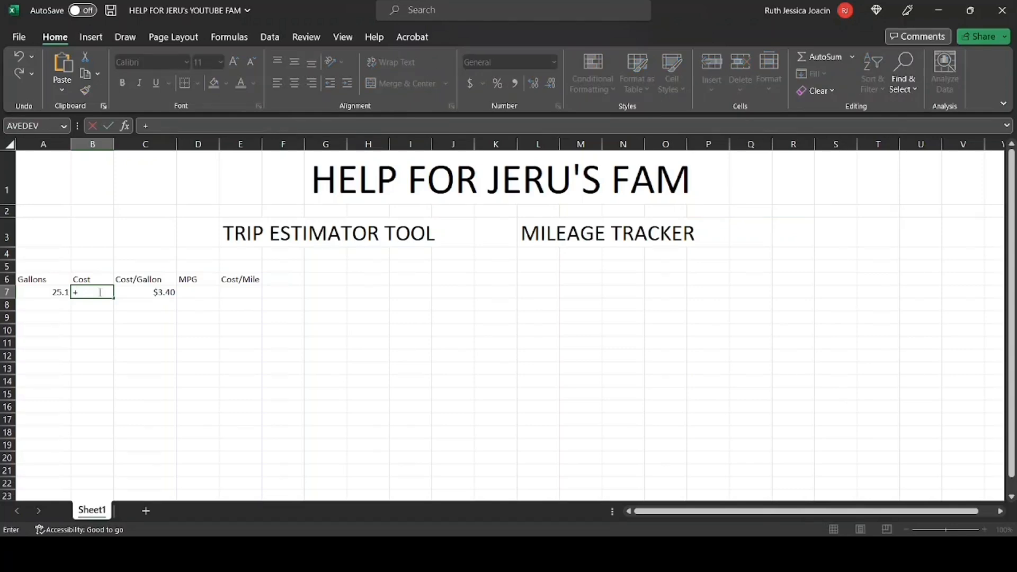
text(=A7)
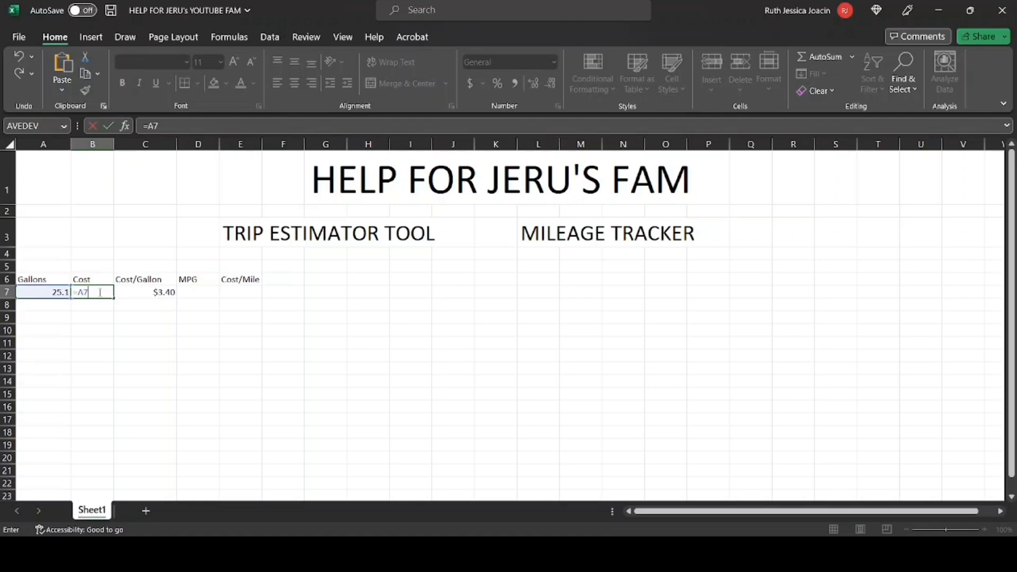
text(*C7)
key(Return)
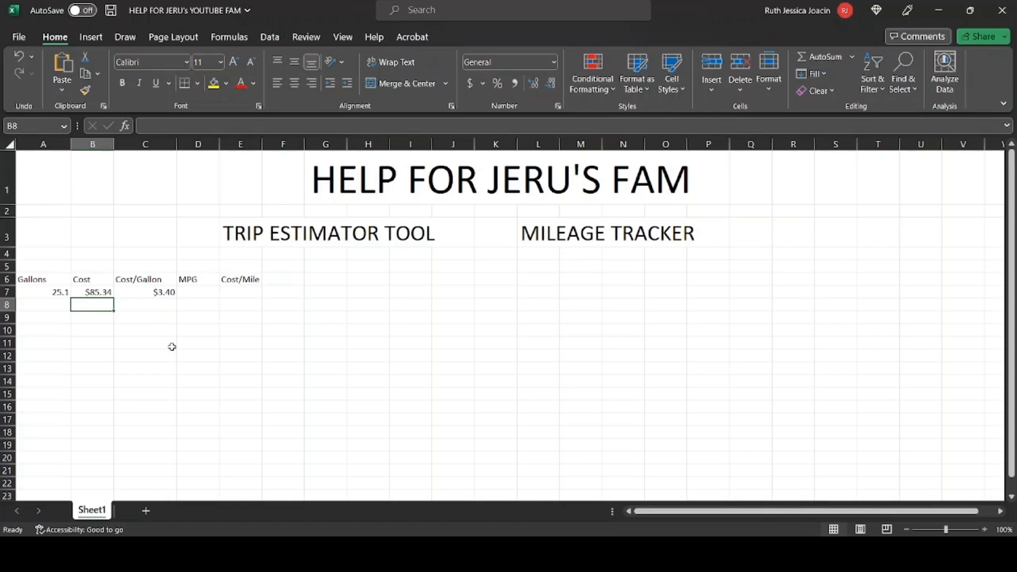
Enter 14 as the MPG value in cell D7
click(208, 295)
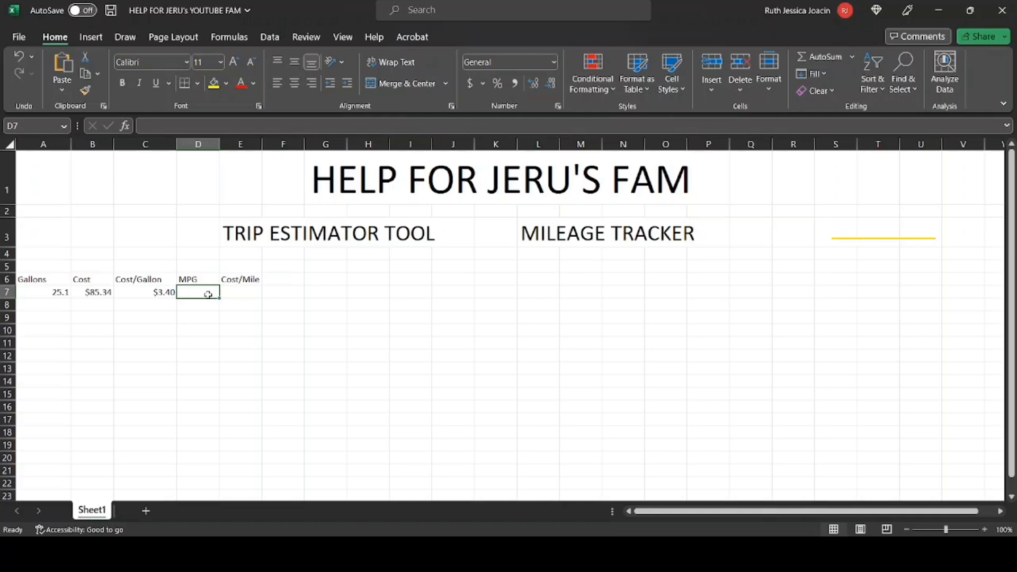
text(14)
key(Return)
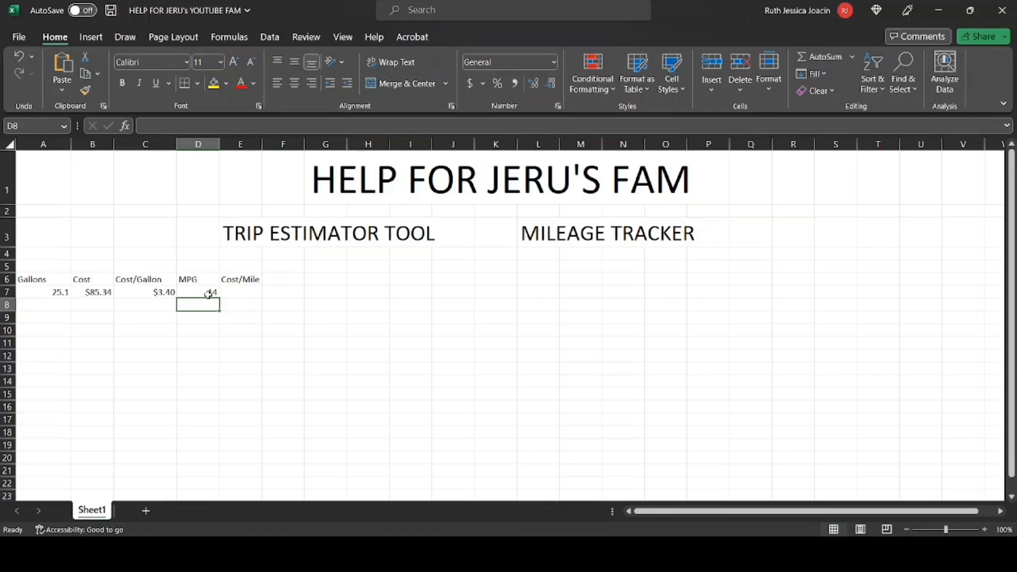
click(208, 294)
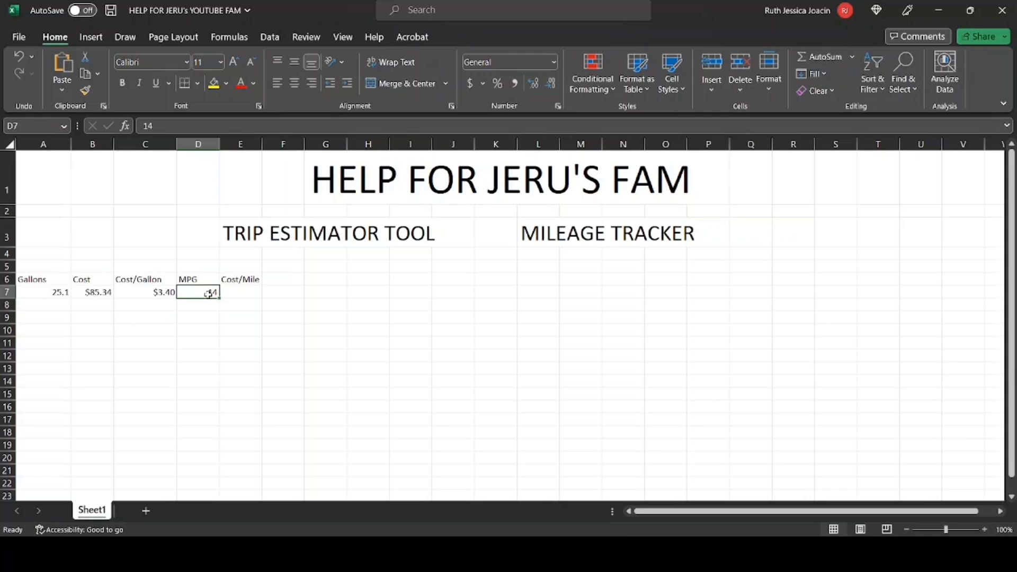
click(50, 294)
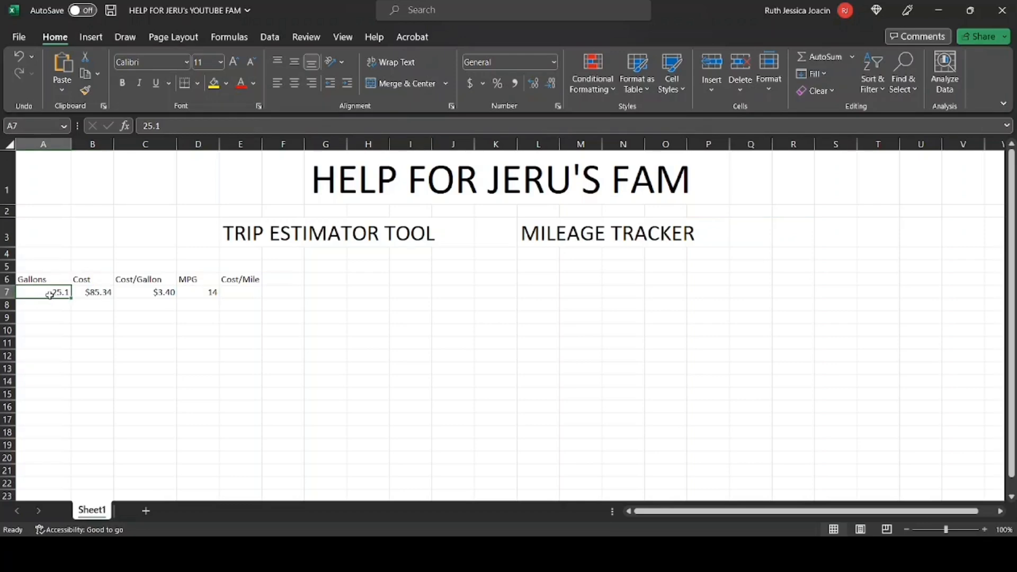
click(187, 294)
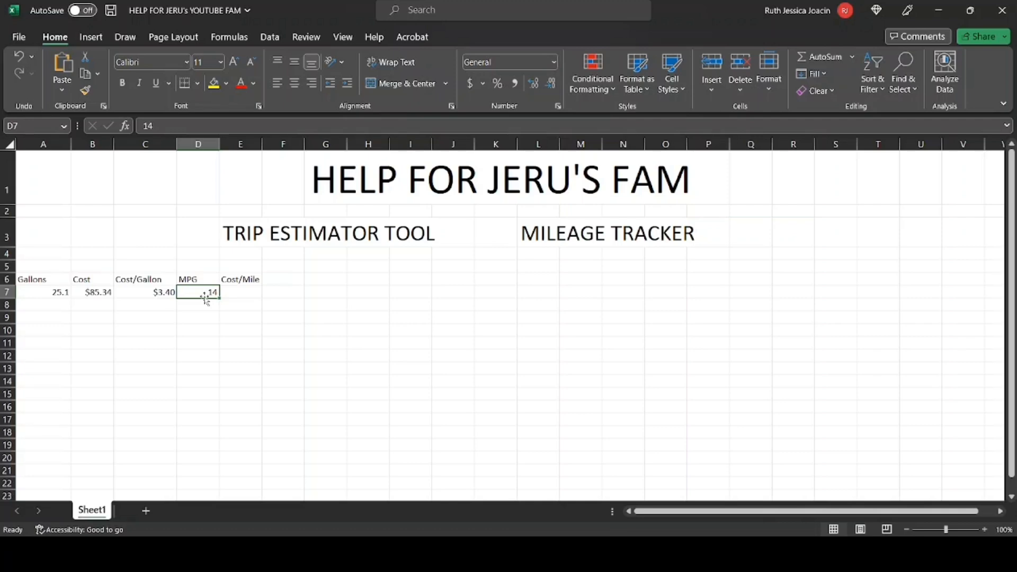
click(163, 294)
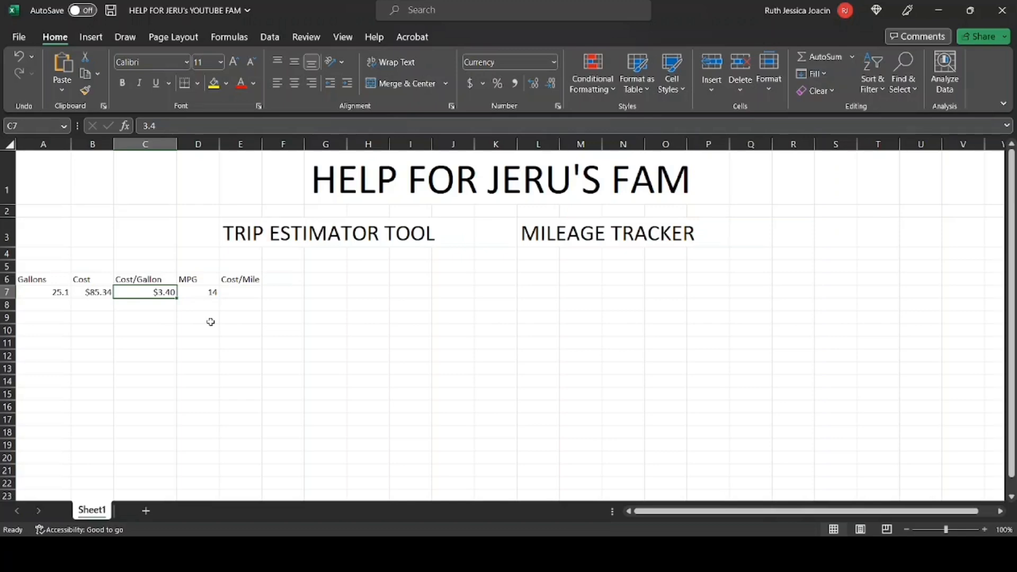
Calculate the cost per mile in cell E7 with the formula =C7/D7
click(251, 292)
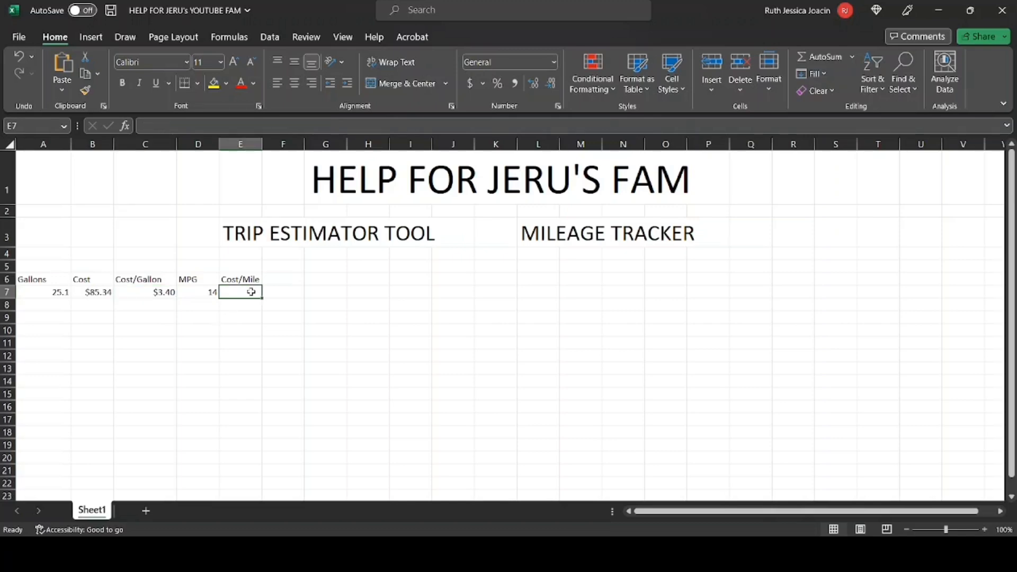
text(+)
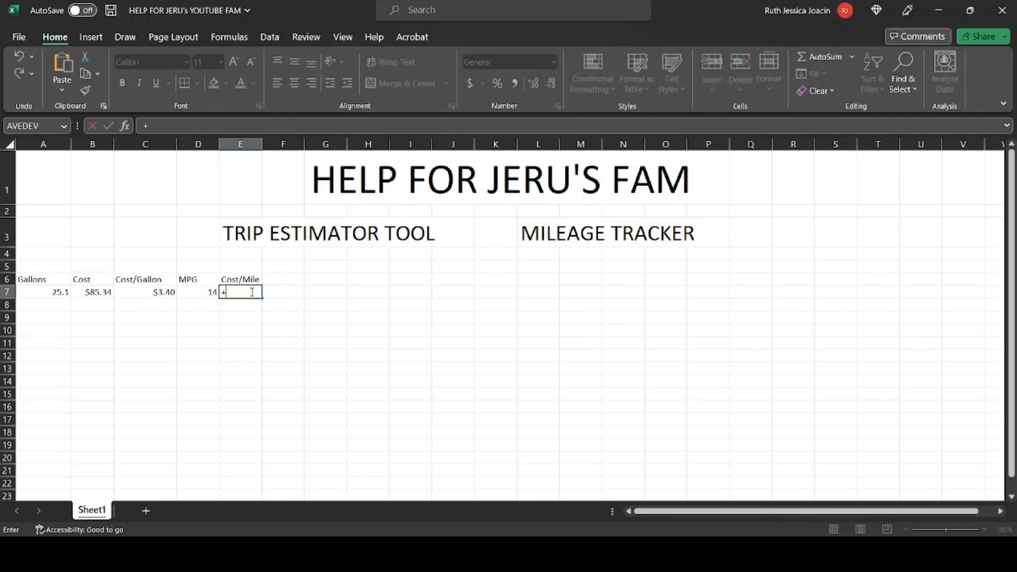
key(BackSpace)
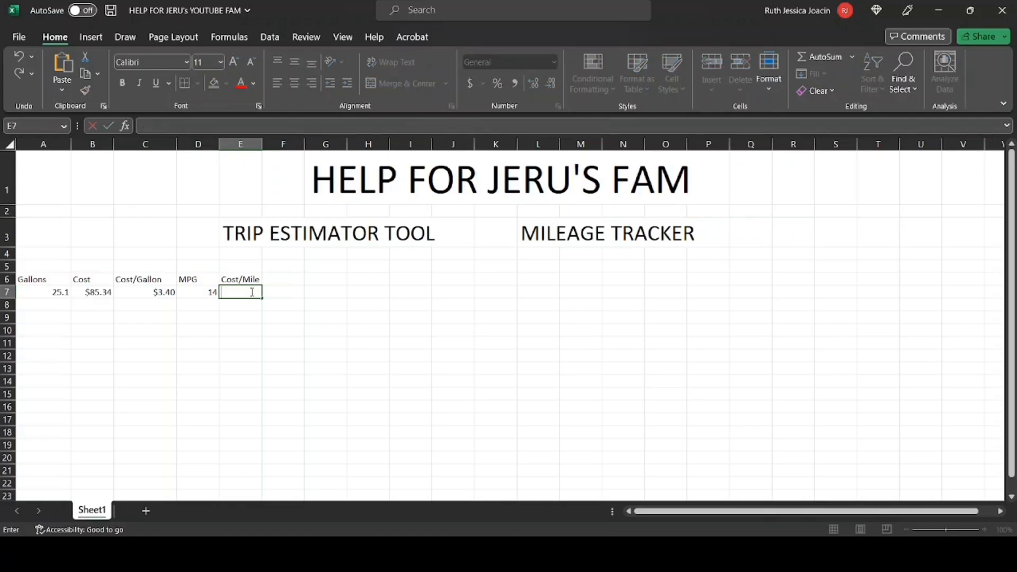
text(=)
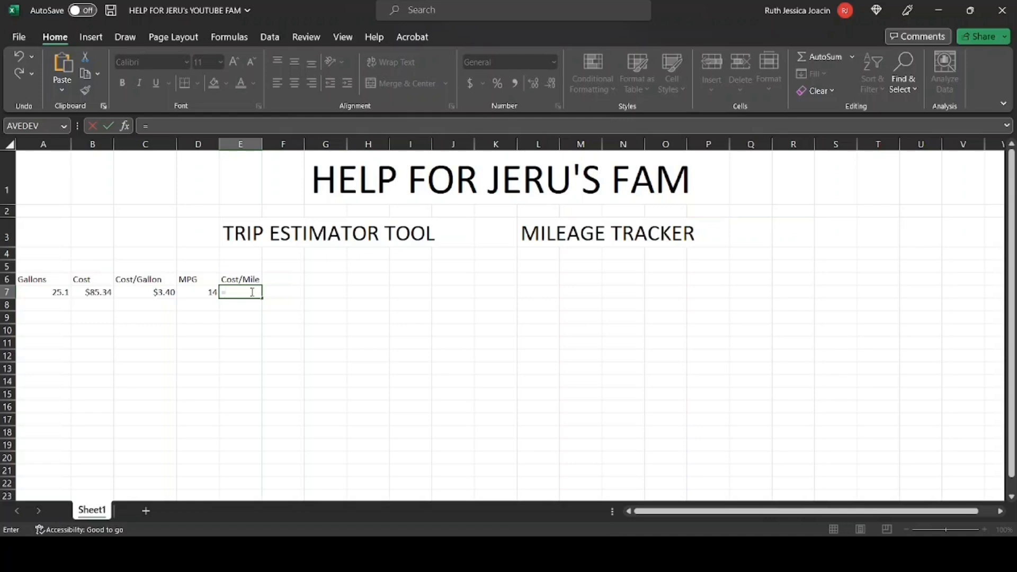
text(C7)
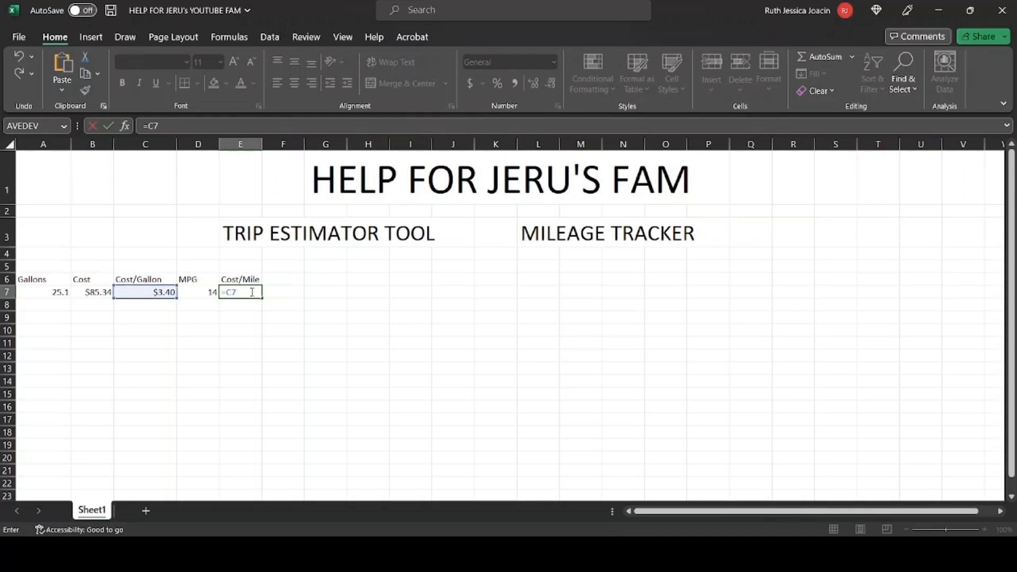
text(/)
text(D7)
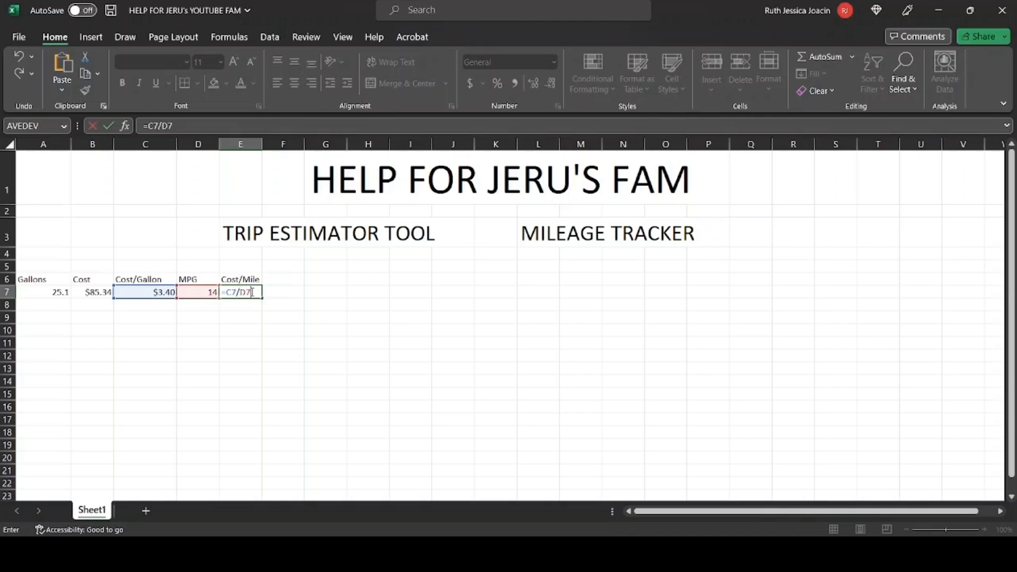
key(Return)
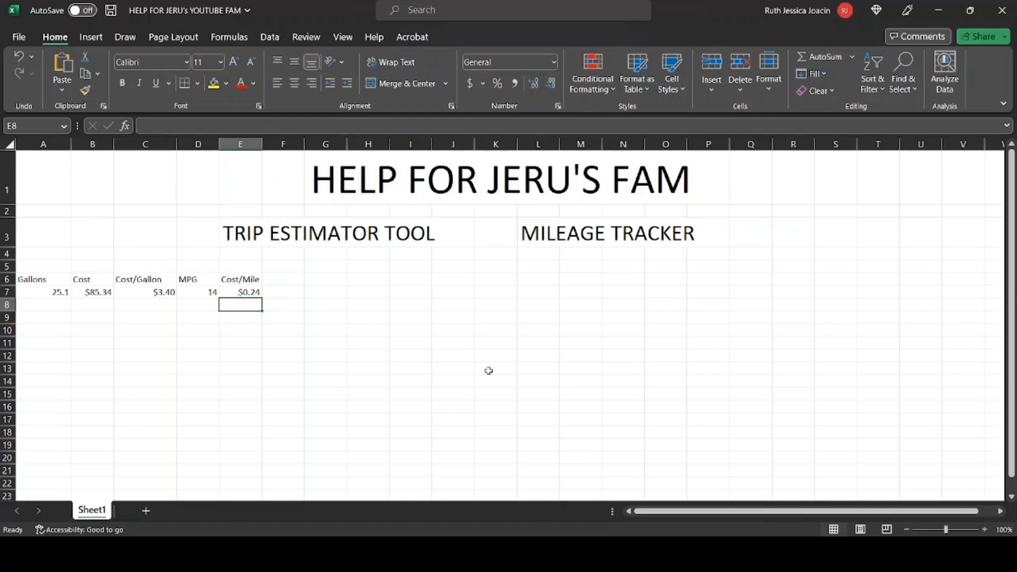
Add the labels TRIP MILES in cell I6 and TRIP COST in cell I7
click(422, 284)
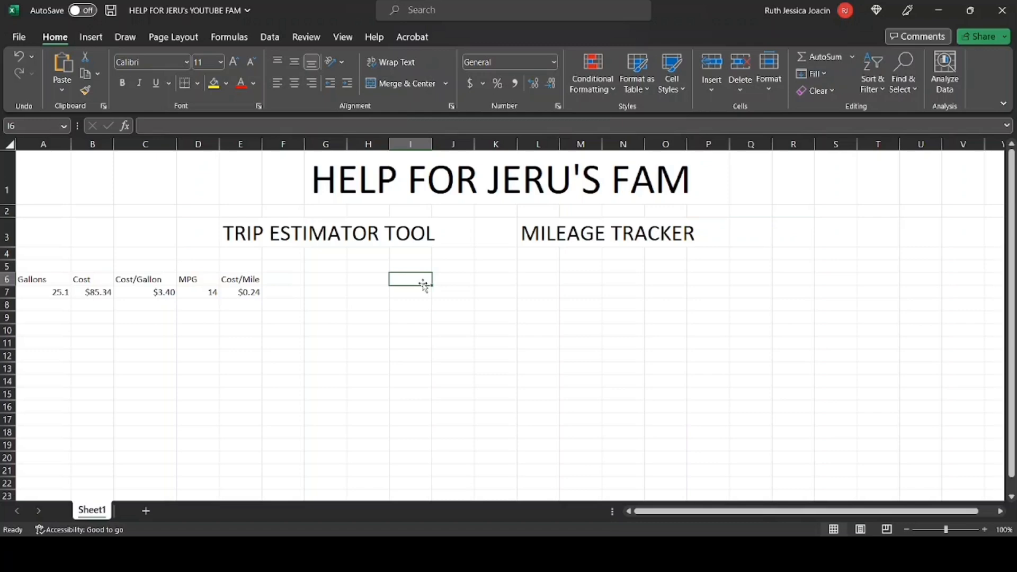
text(T)
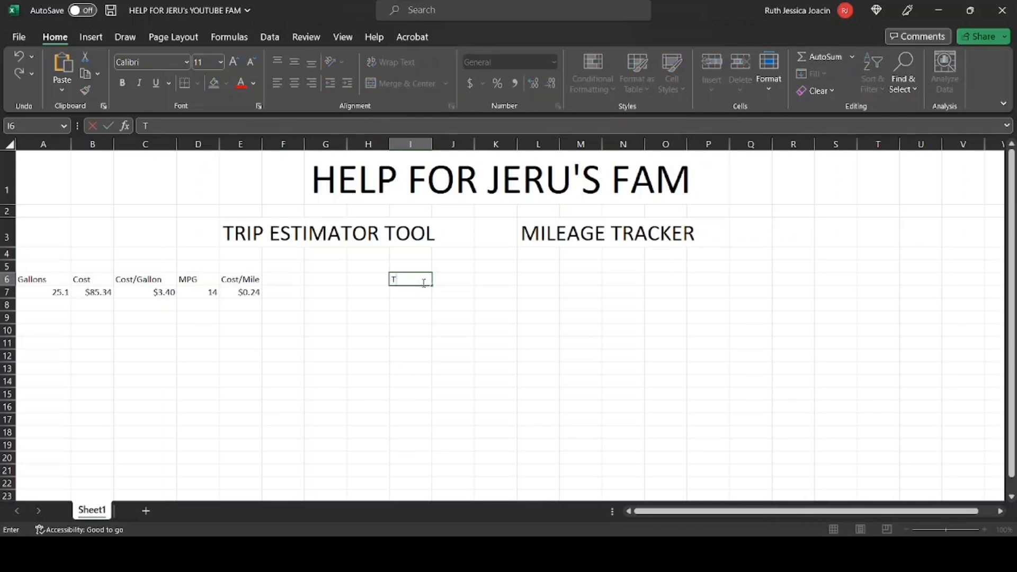
text(RIP MILES)
click(418, 294)
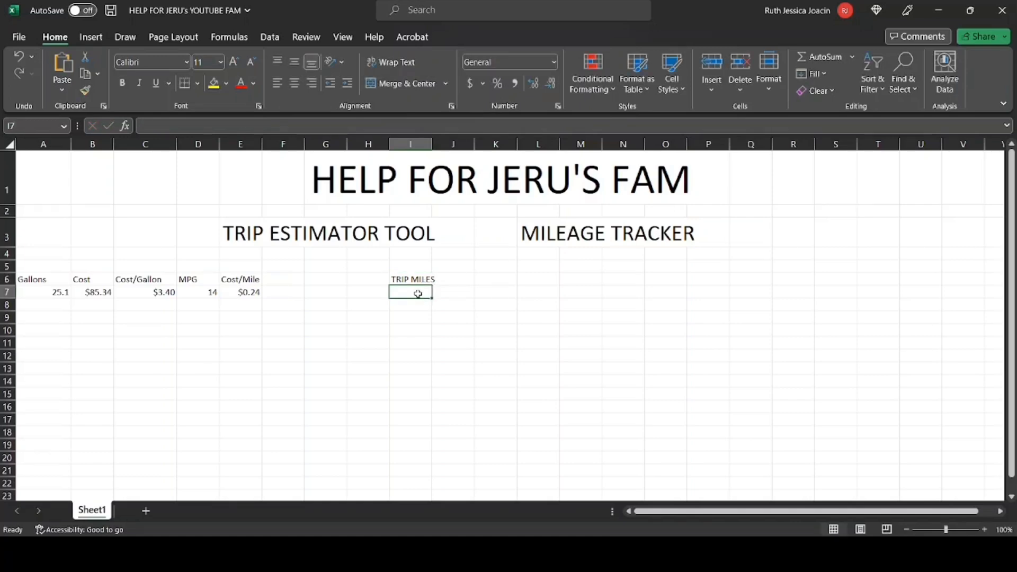
text(TRIP COST)
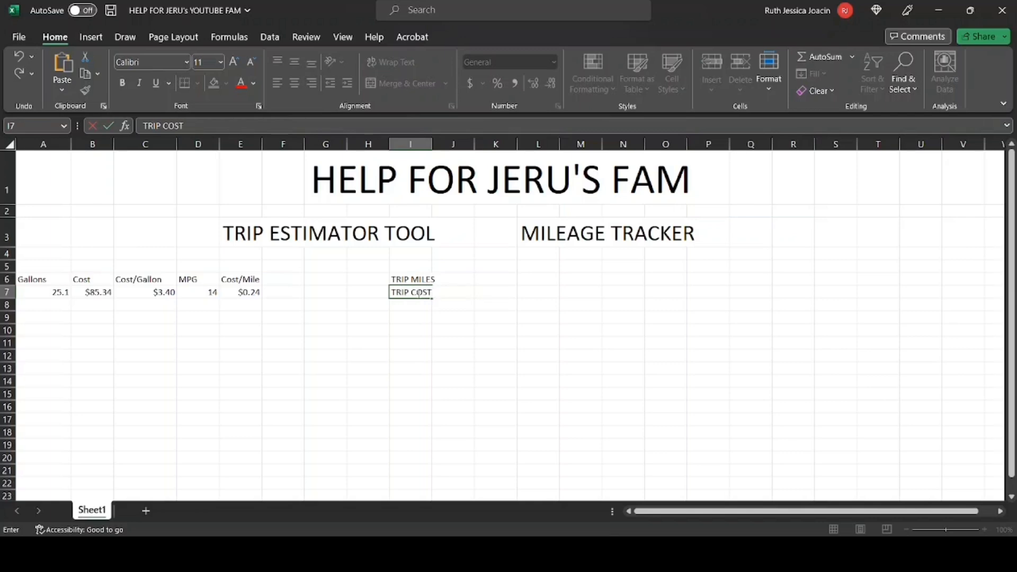
click(460, 270)
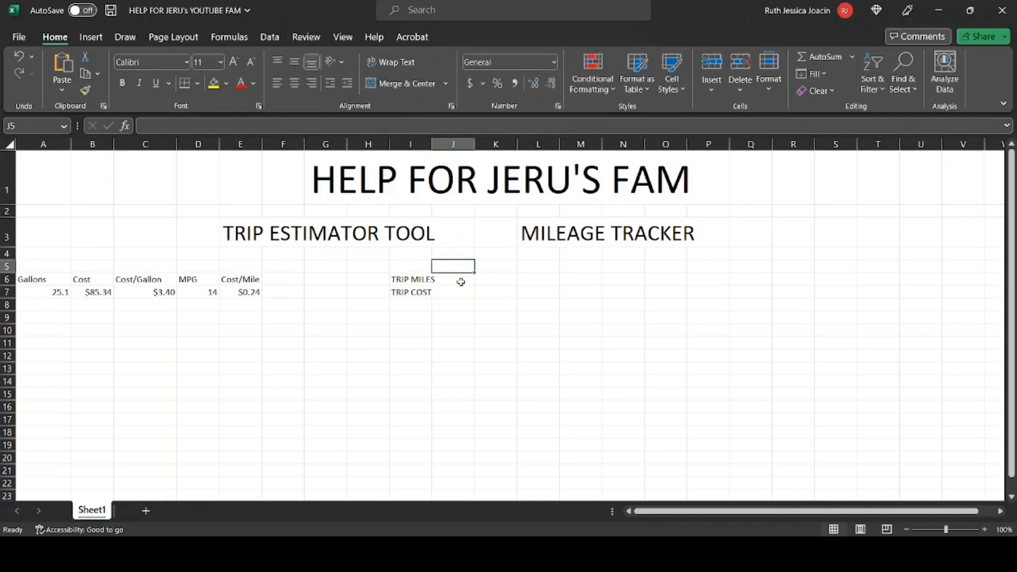
Widen column I to fit its labels and calculate the trip cost in cell J7 with the formula =J6*E7
click(461, 282)
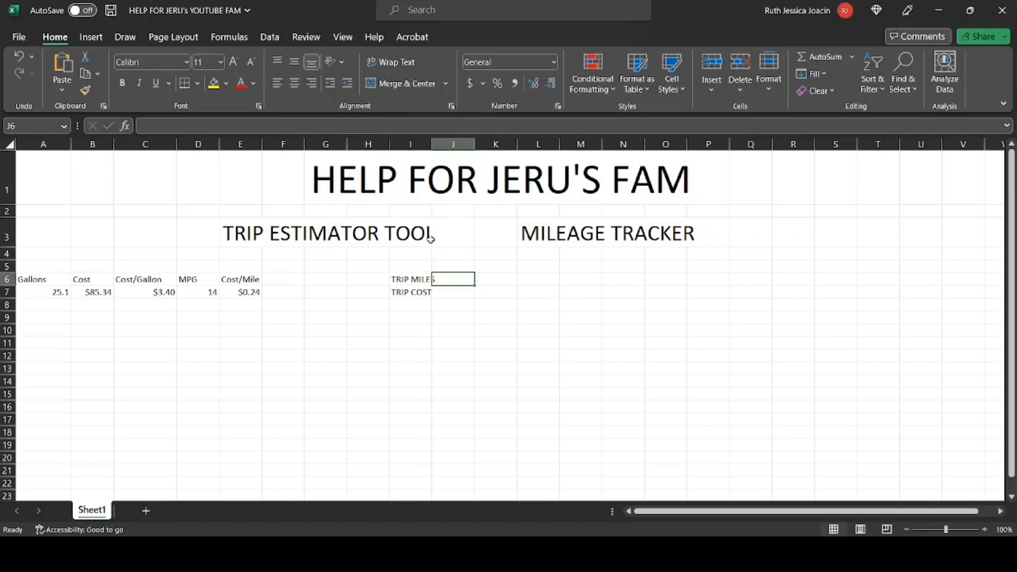
drag(429, 148, 479, 147)
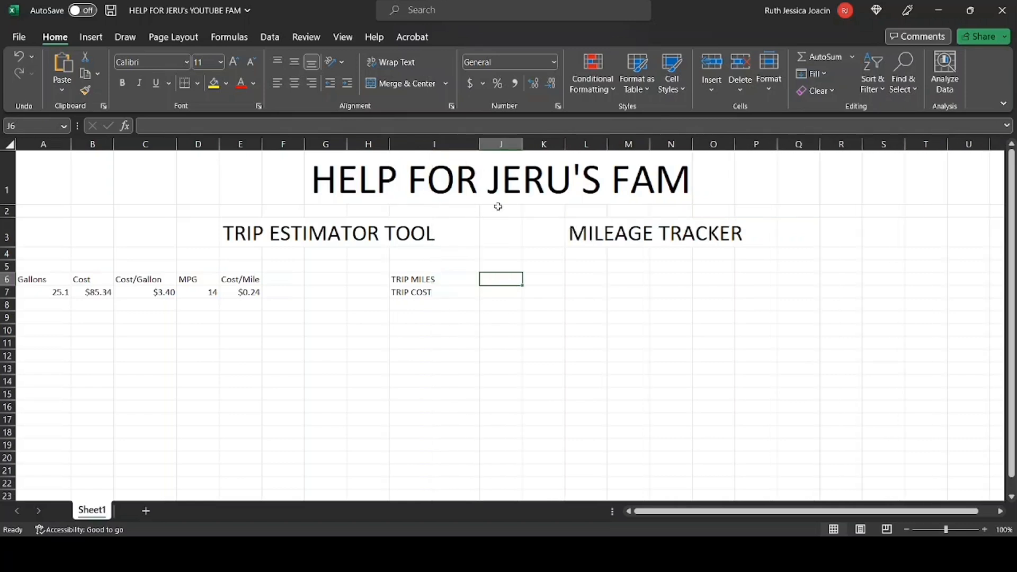
click(507, 296)
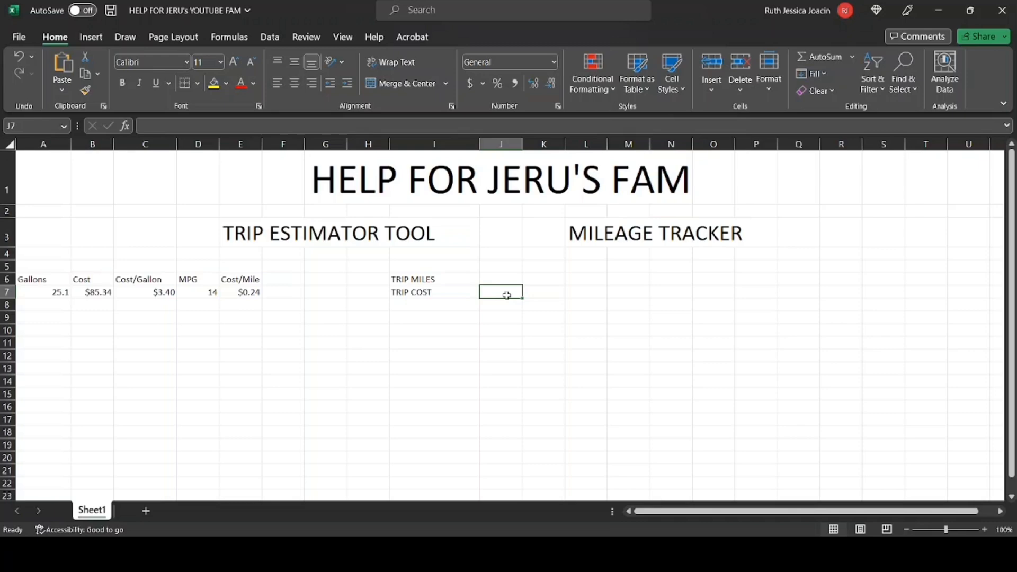
text(=)
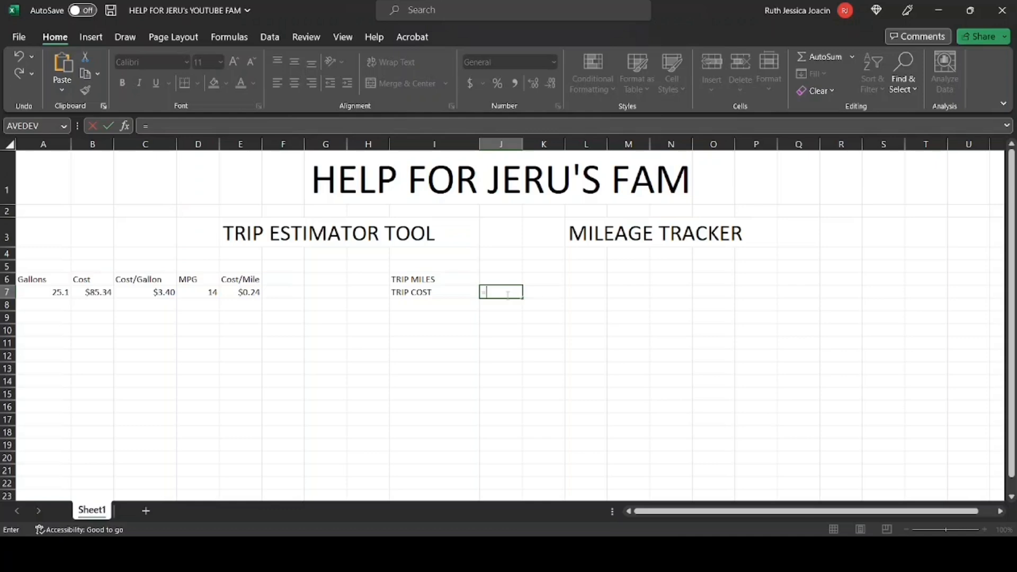
text(J6)
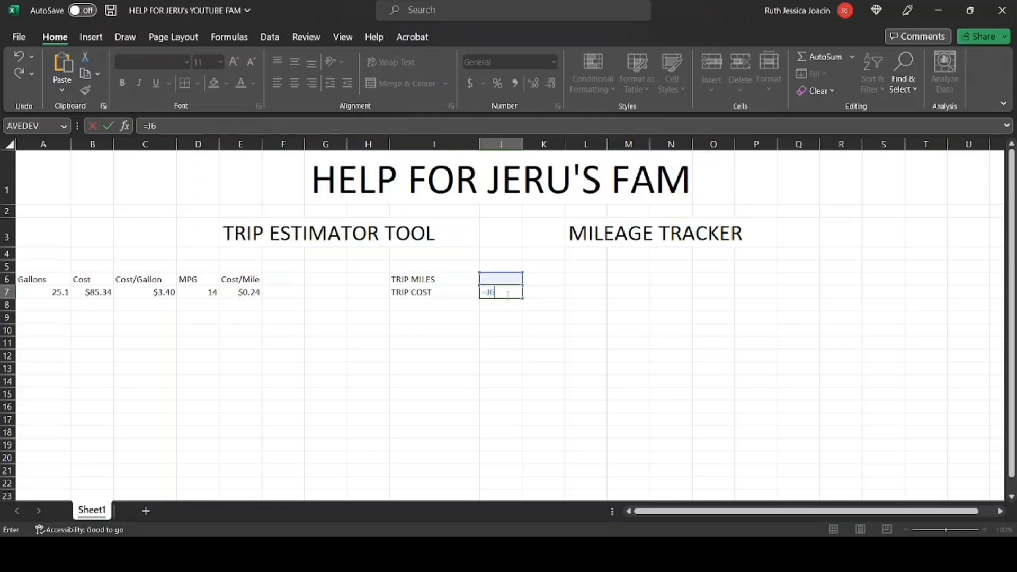
text(*E7)
key(Return)
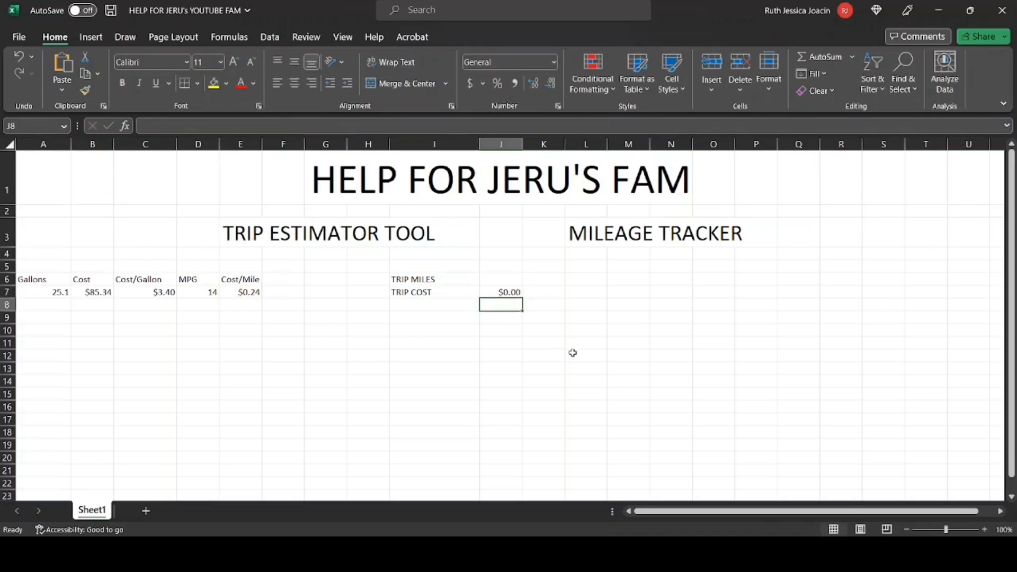
Test the trip cost formula by entering 300 and then 60 as the trip miles in cell J6
click(507, 280)
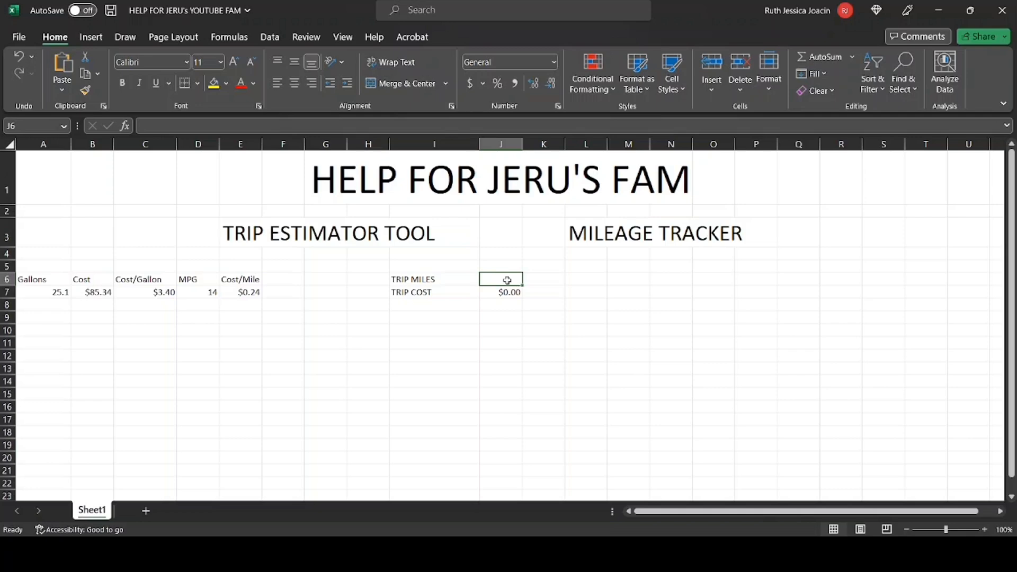
text(300)
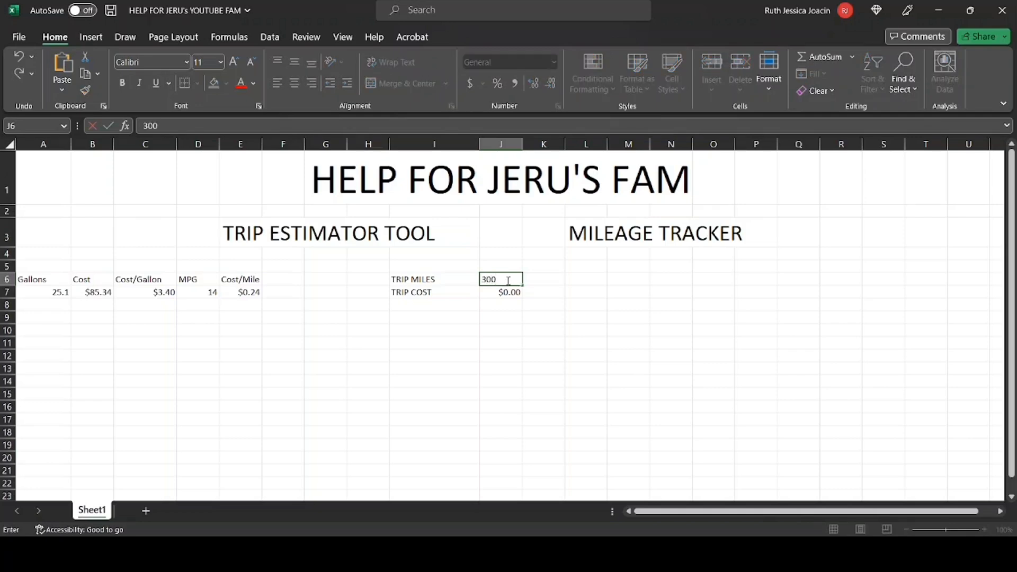
key(Return)
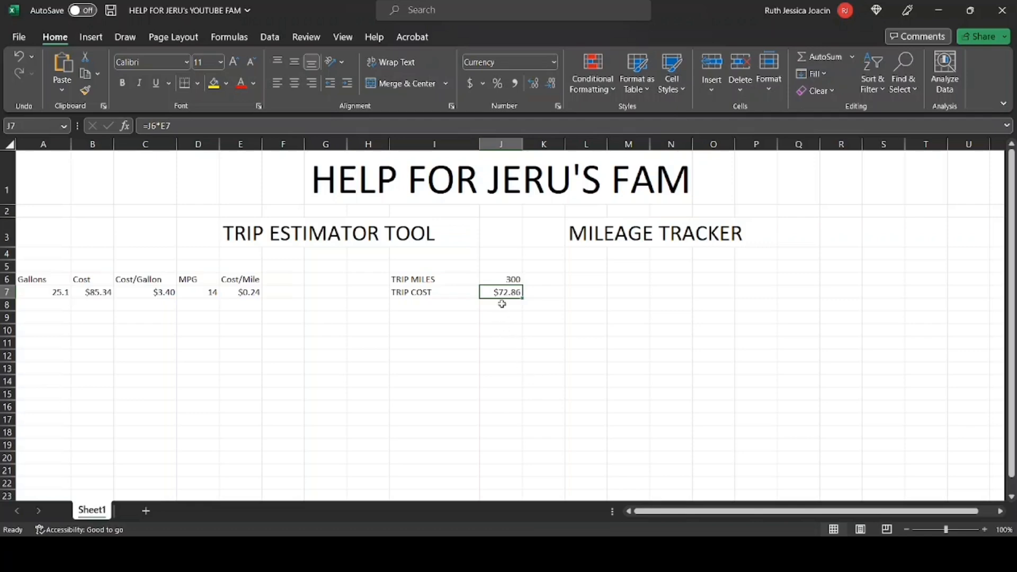
click(497, 280)
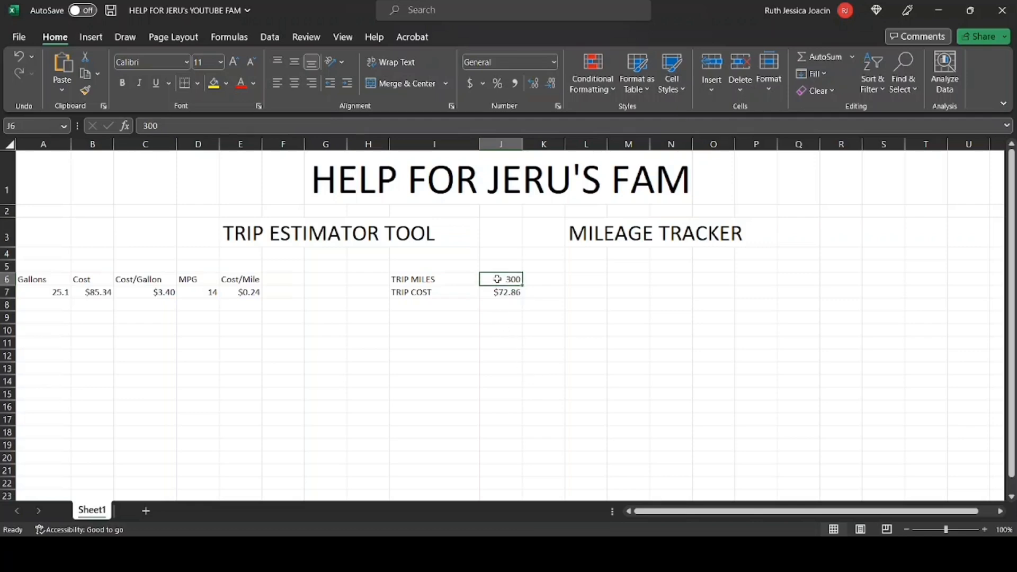
text(60)
key(Return)
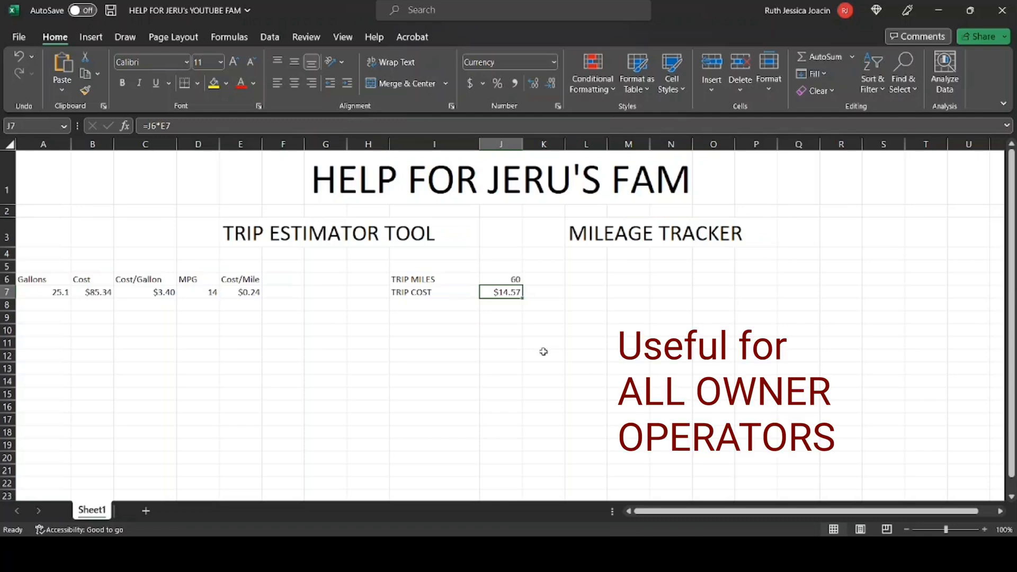
Set the trip miles in cell J6 to 35555
click(510, 282)
text(35555)
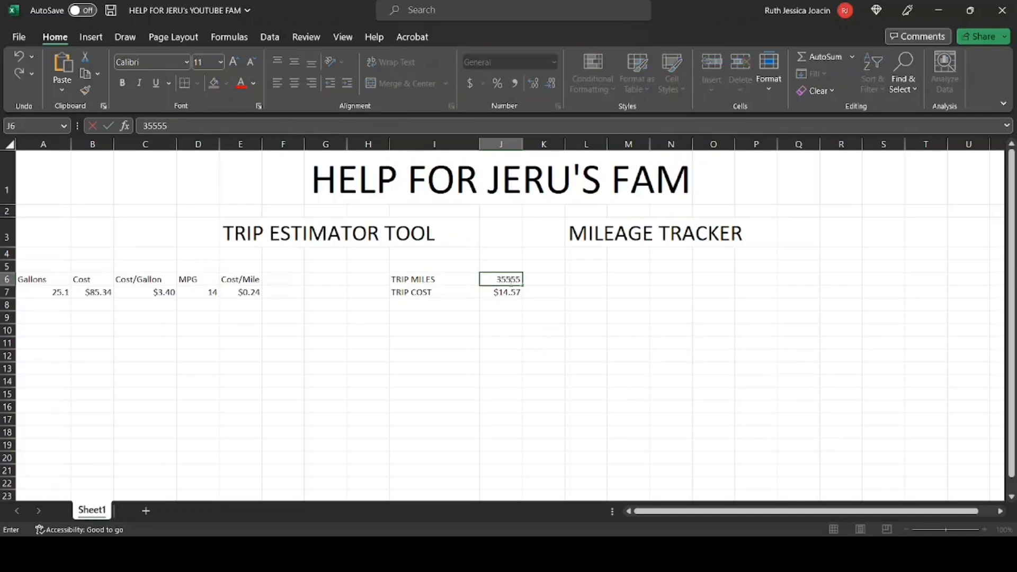
key(Return)
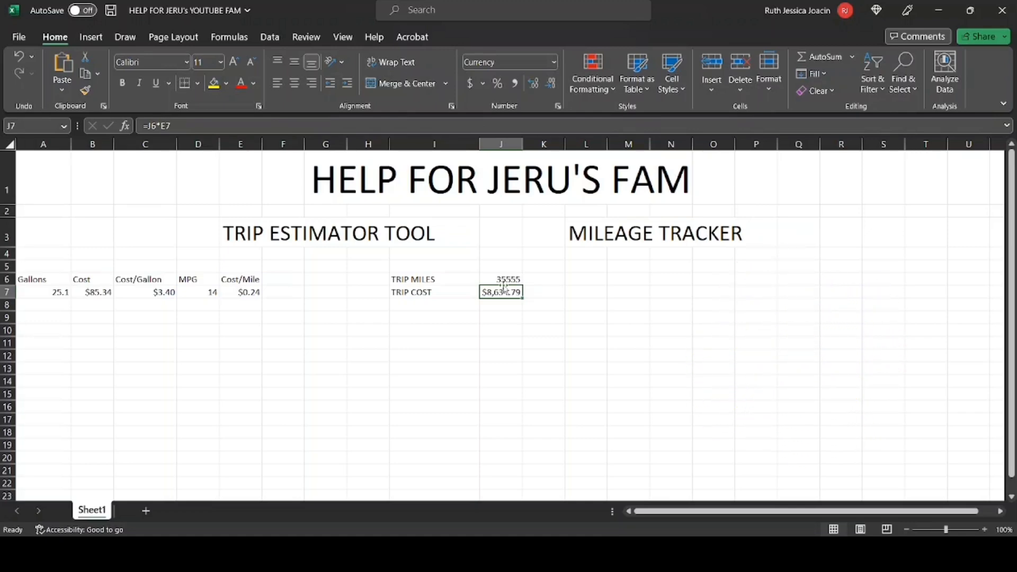
Add the column headings DATE, Pro/Load, From and To in cells A10 to D10
click(38, 336)
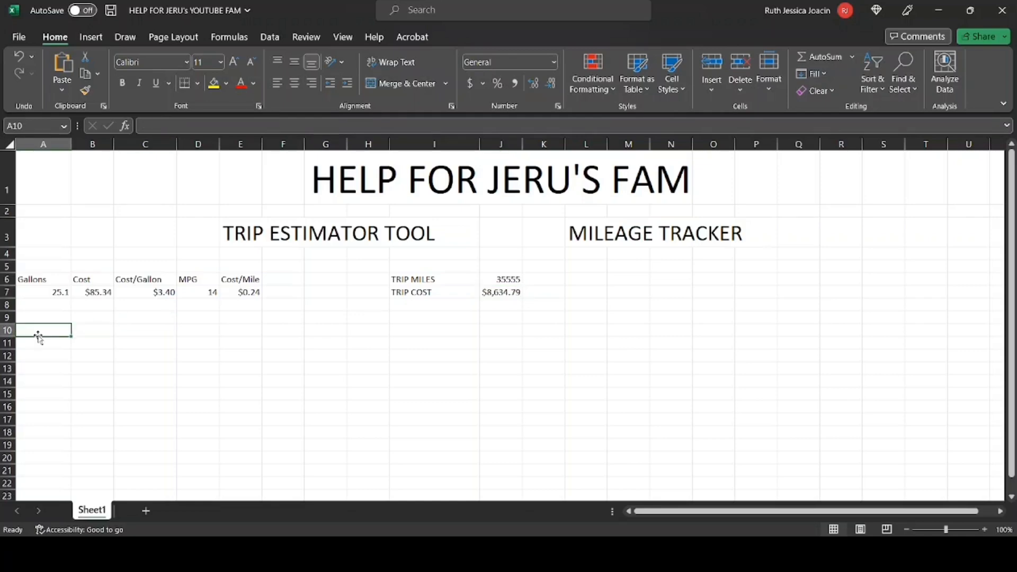
text(DATE)
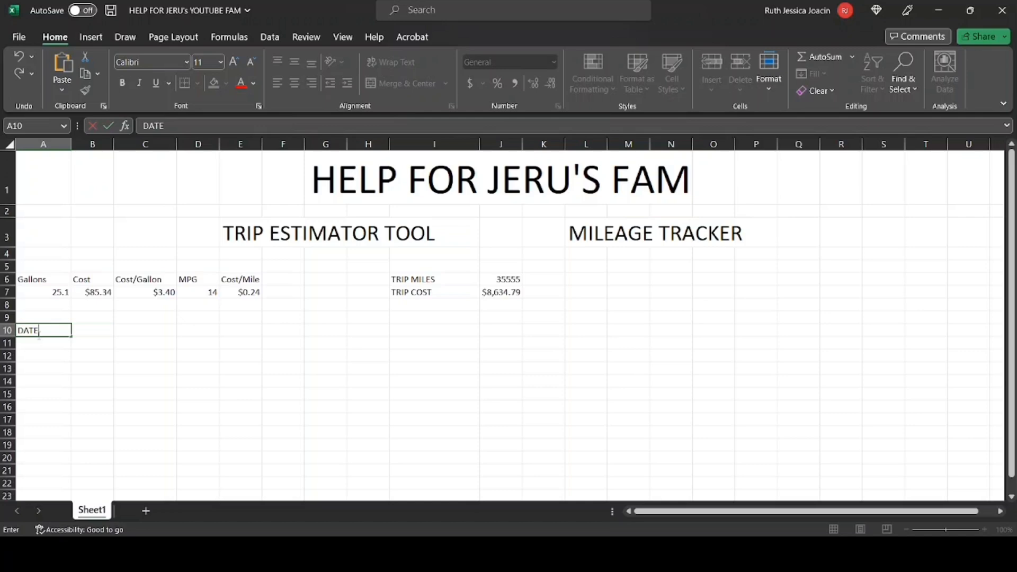
key(Tab)
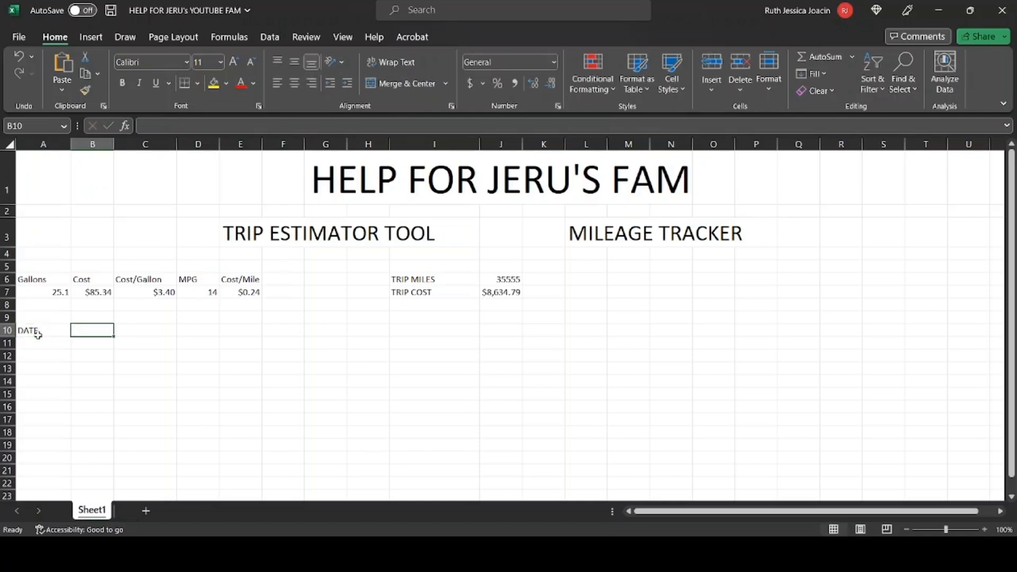
text(Pro)
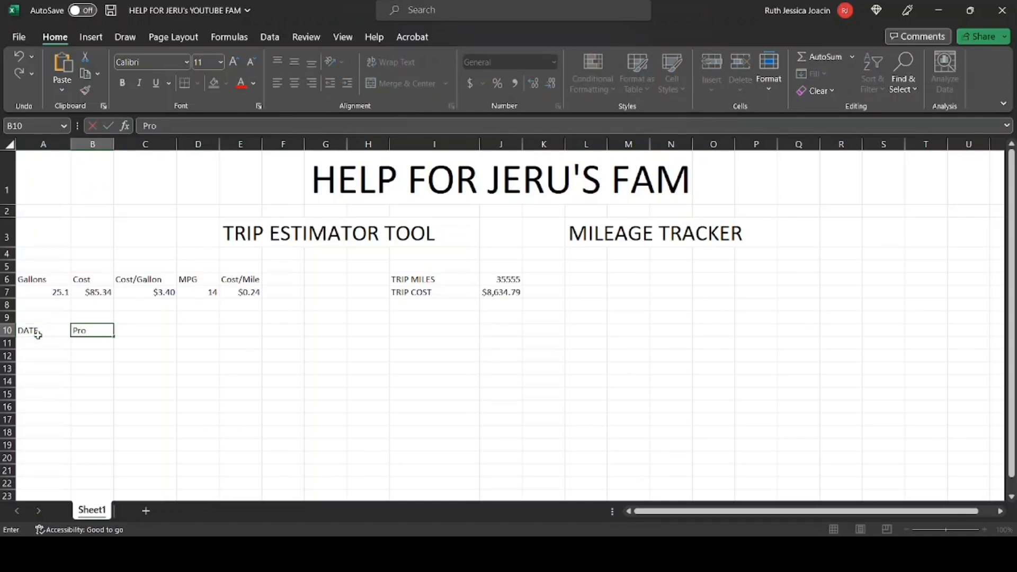
text(/Load)
key(Tab)
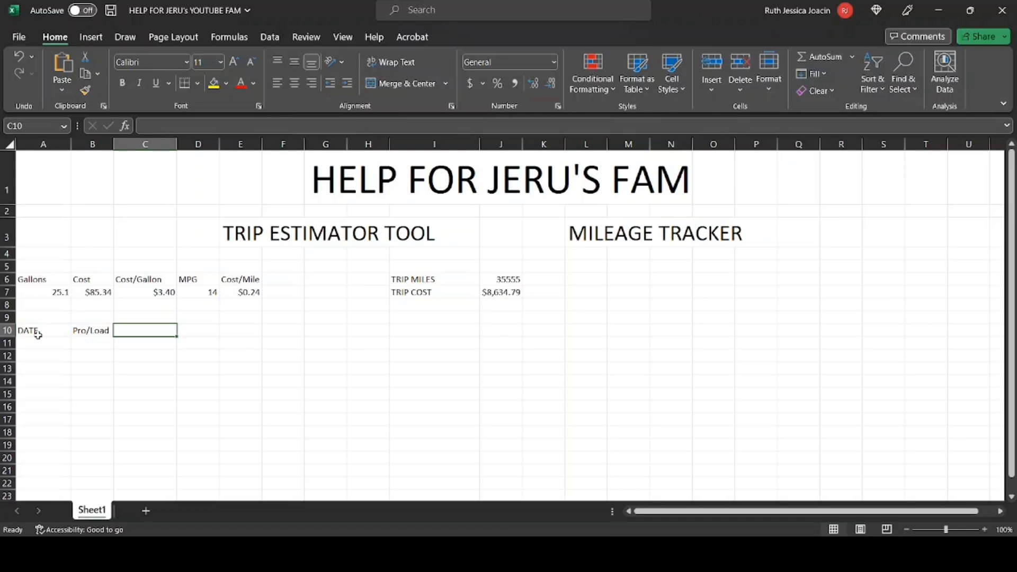
text(From)
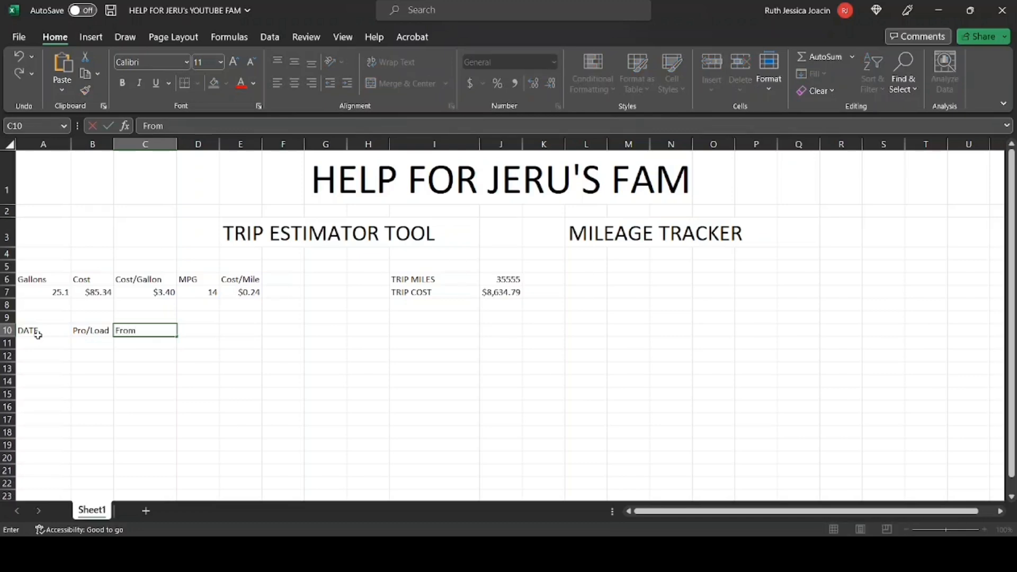
key(Tab)
text(TO)
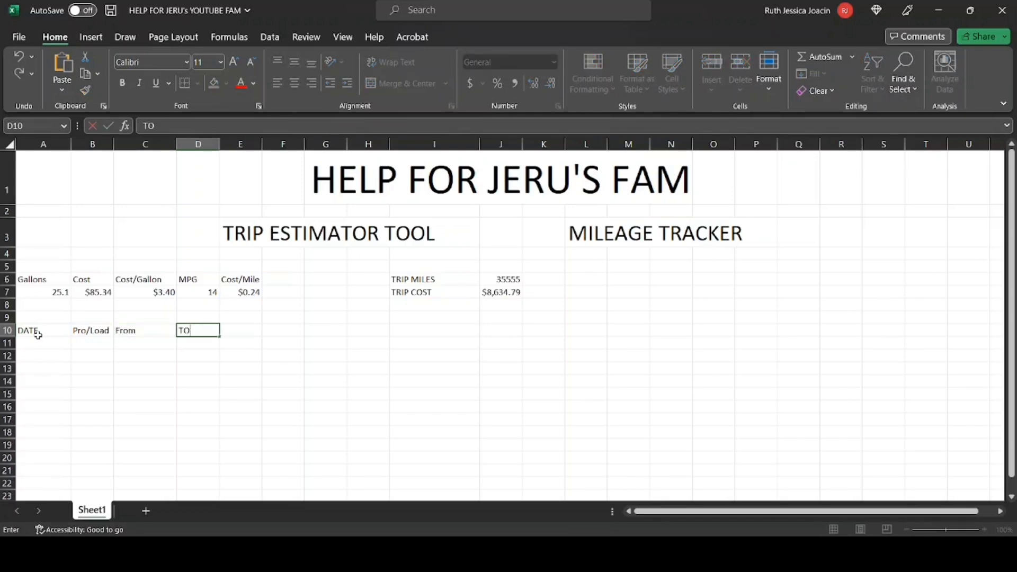
key(BackSpace)
key(Tab)
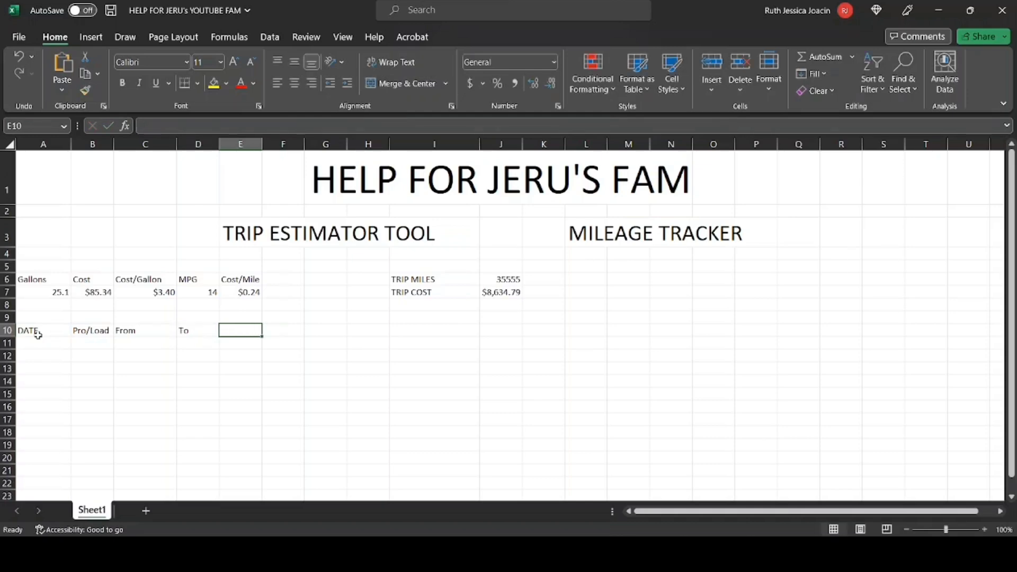
Write the heading Estimated Fuel Cost in cell E10
text(Tota)
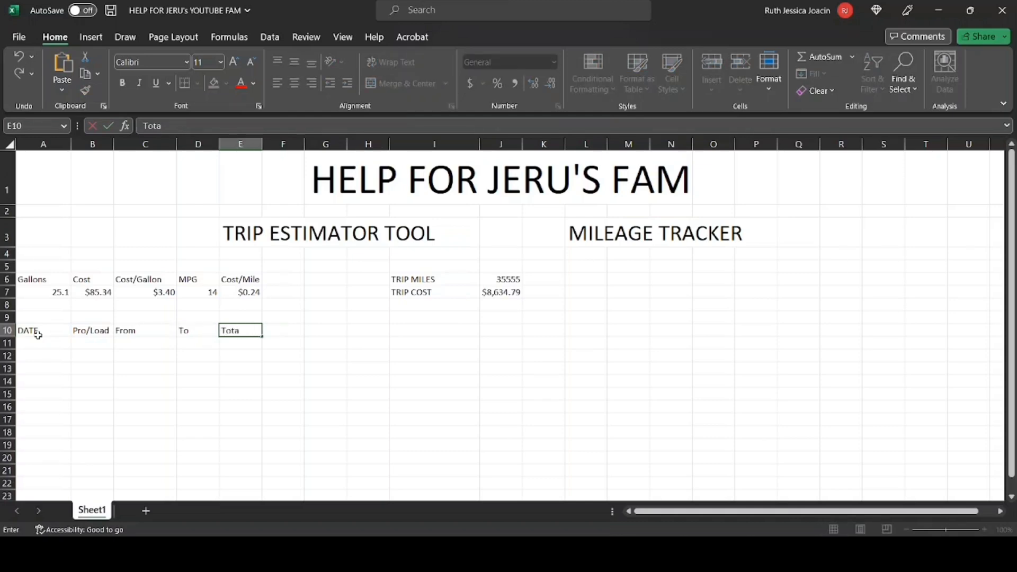
key(BackSpace)
key(BackSpace)
key(BackSpace)
key(BackSpace)
text(Esp)
key(BackSpace)
text(timated Fuel C)
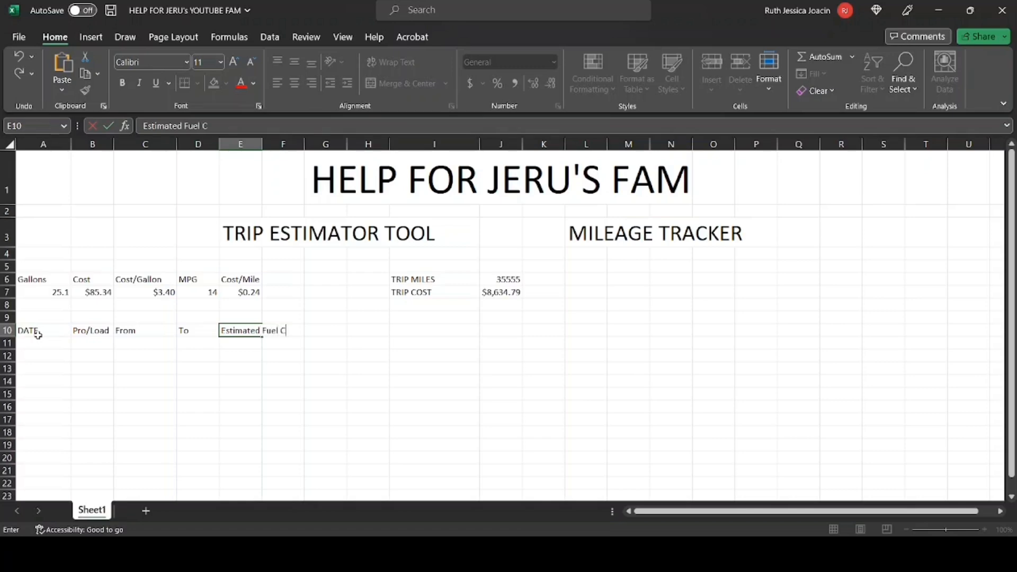
text(ost)
Move the Estimated Fuel Cost heading text from cell E10 to cell F10
drag(221, 126, 99, 133)
key(ctrl+c)
key(BackSpace)
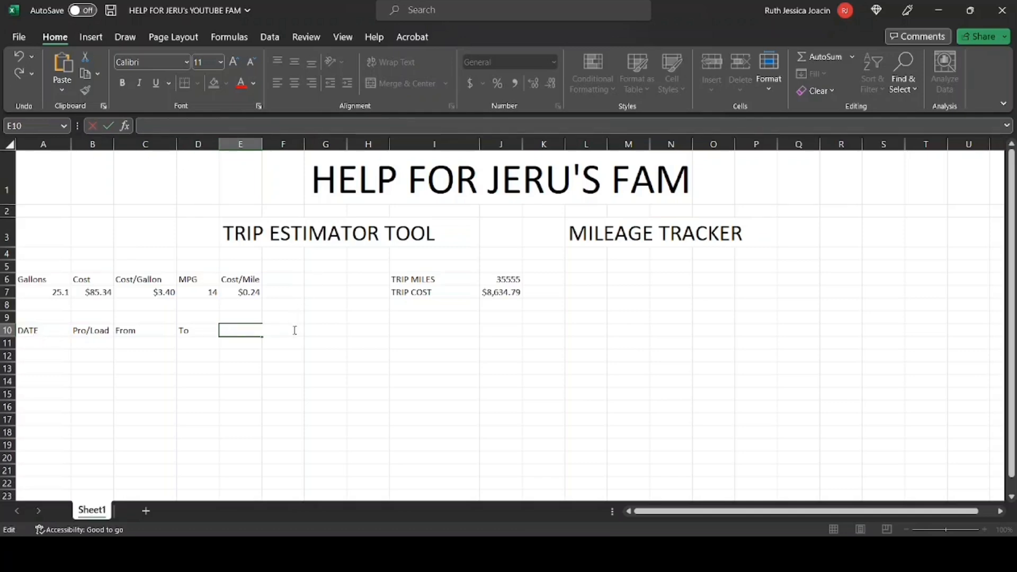
click(281, 397)
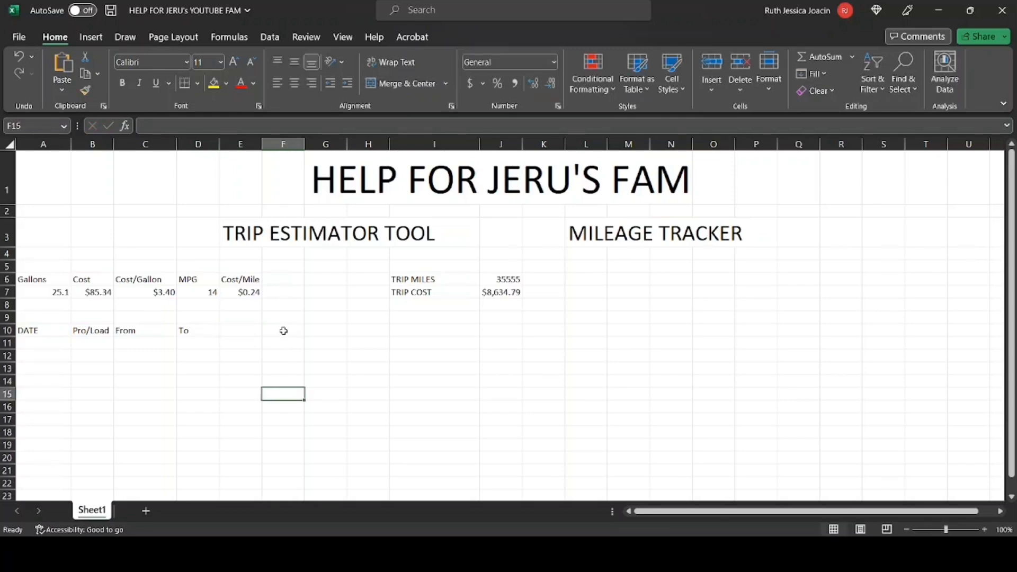
click(283, 331)
key(ctrl+v)
Add the heading Total Miles in cell E10 and widen column E to fit it
click(240, 331)
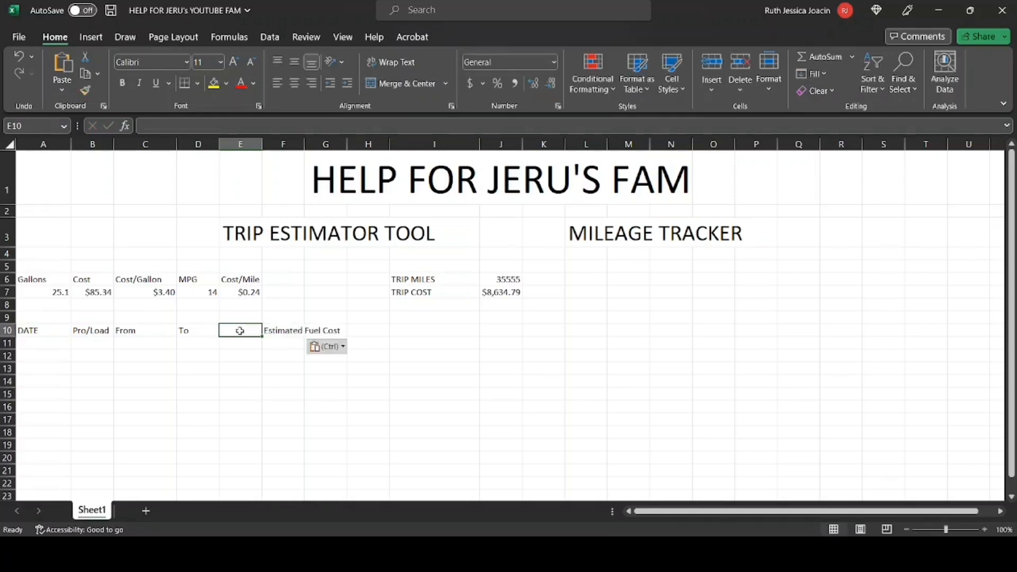
text(Tot)
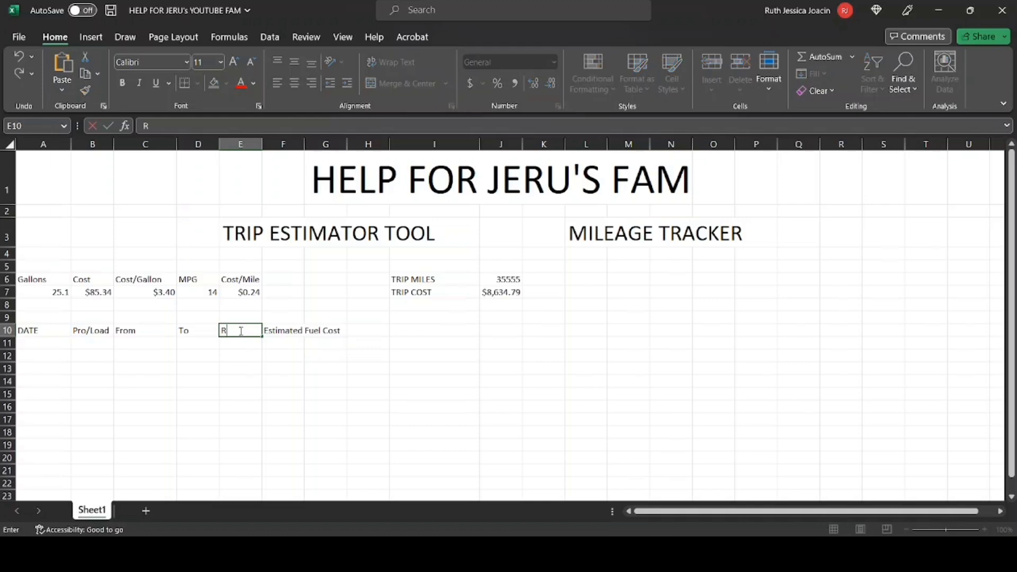
text(al Miles)
click(310, 395)
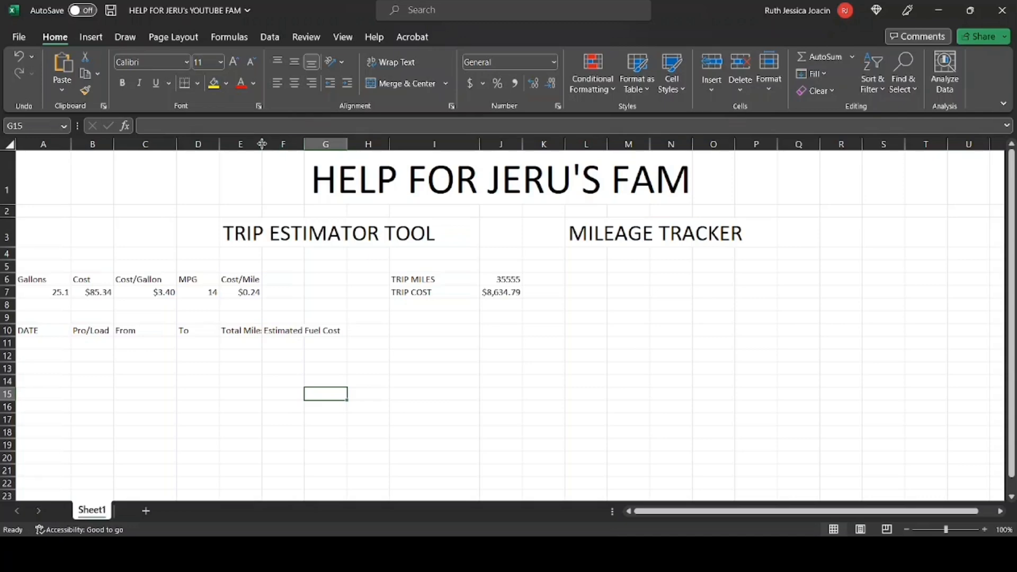
drag(262, 145, 301, 143)
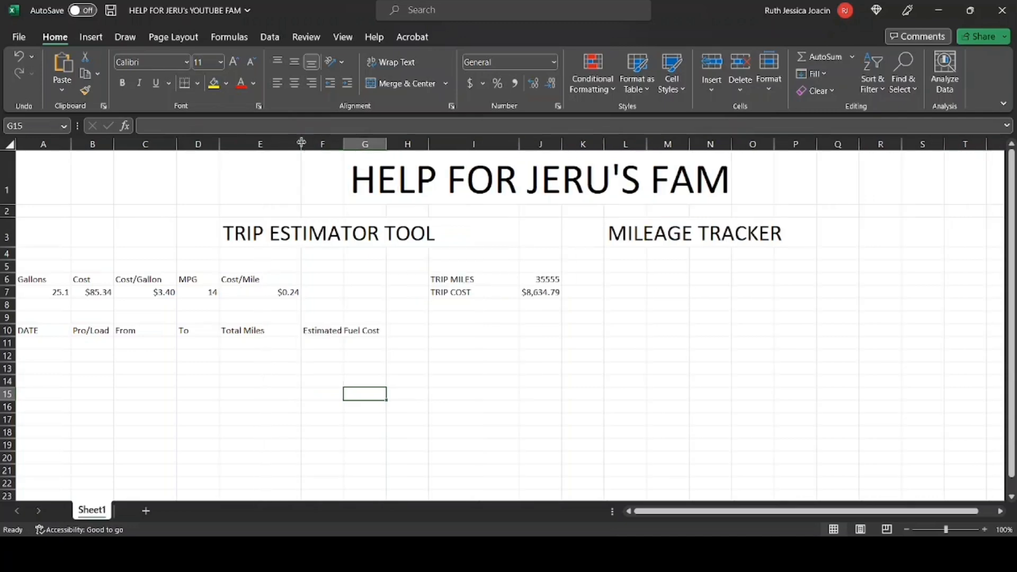
Enter the date 3/25/2023 in cell A11 and the Pro/Load value TEST in cell B11
click(34, 343)
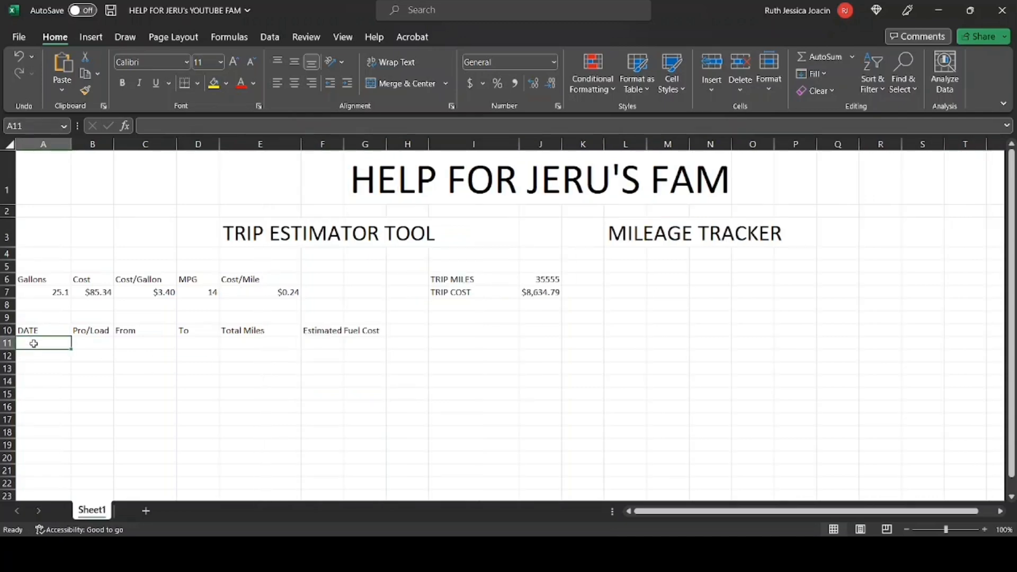
text(3/2)
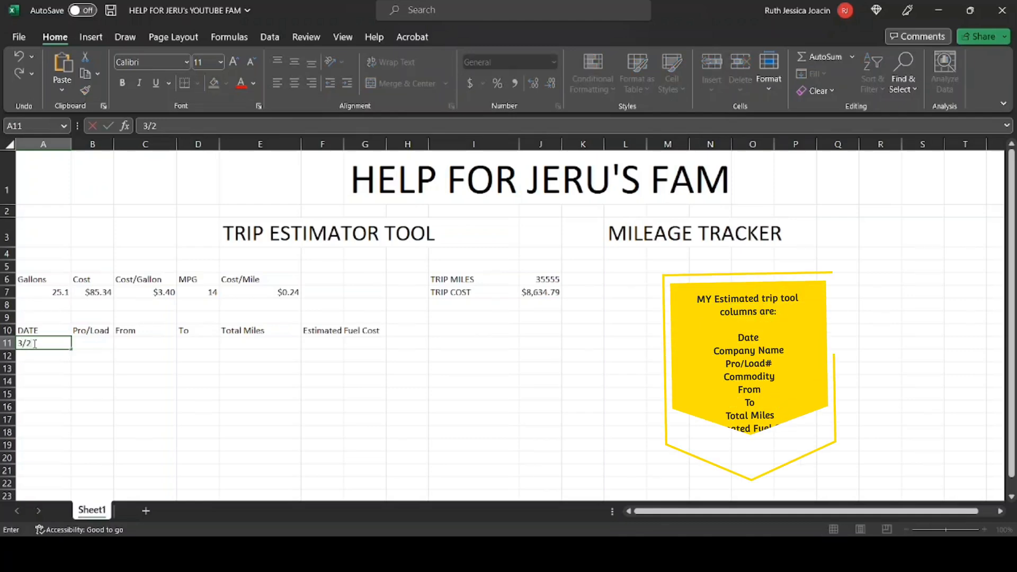
text(5/2023)
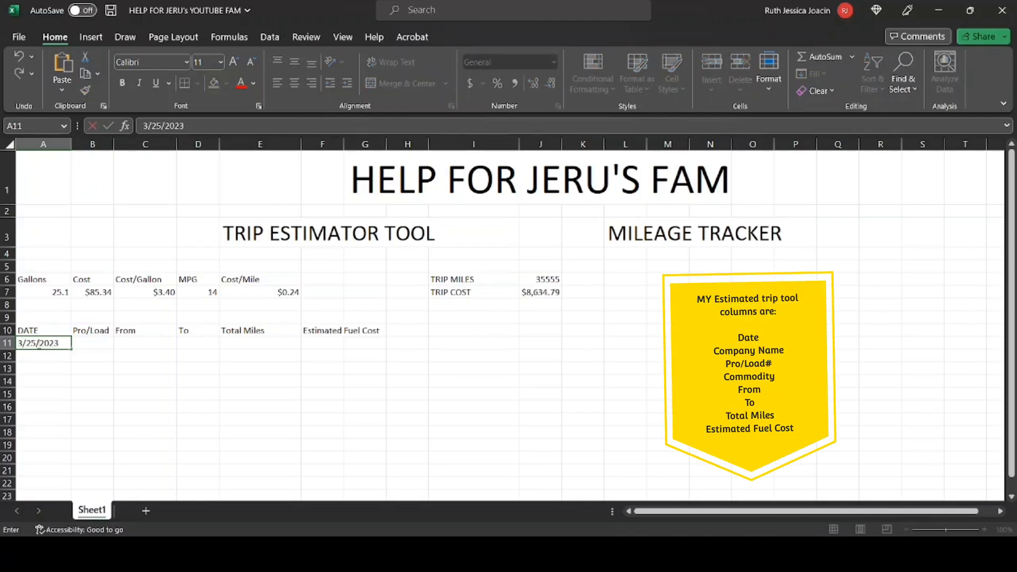
click(89, 344)
text(TEST)
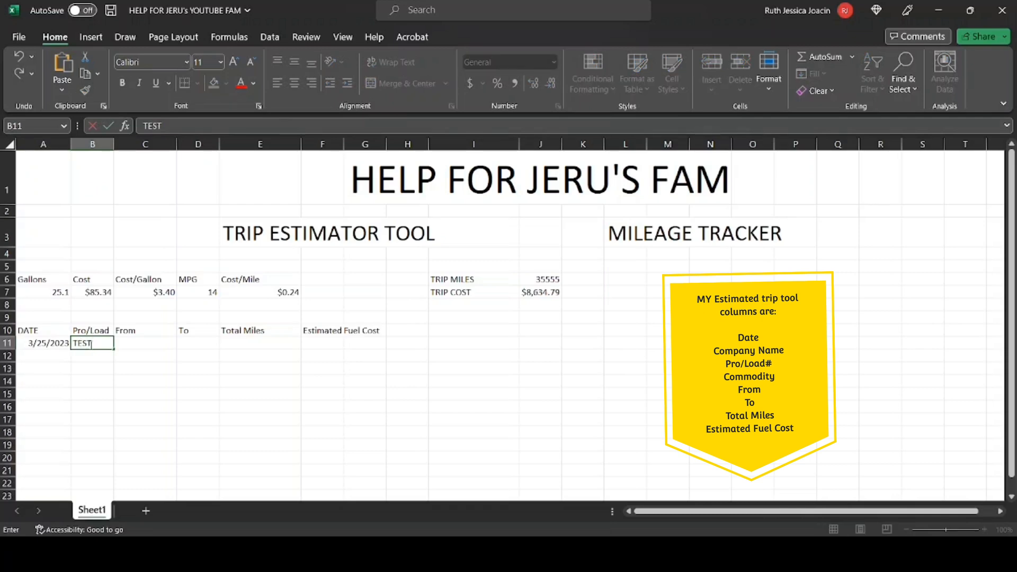
key(Tab)
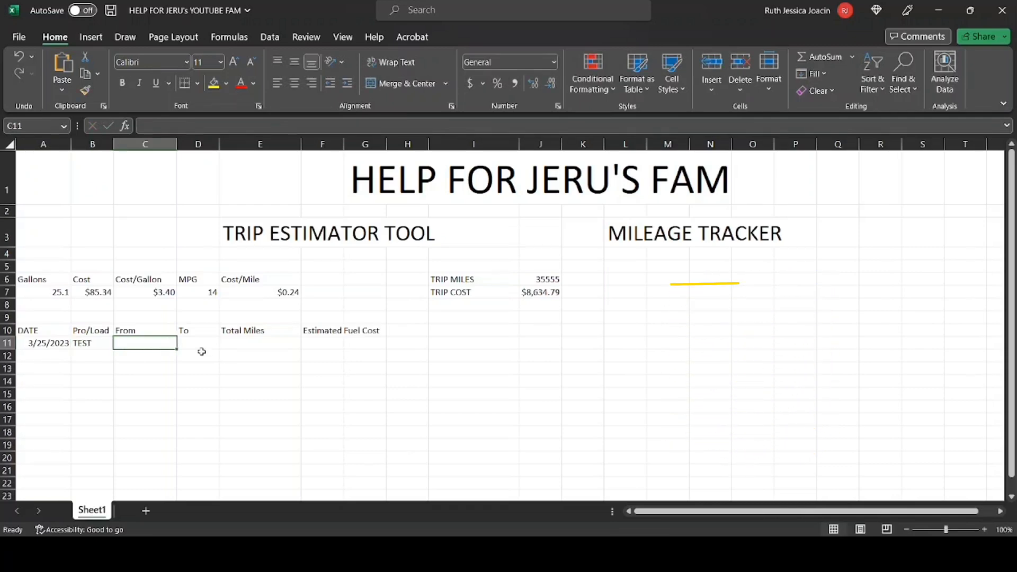
Fill in JFK, NY as From in C11 and Albany NY as To in D11, and widen column D
text(J)
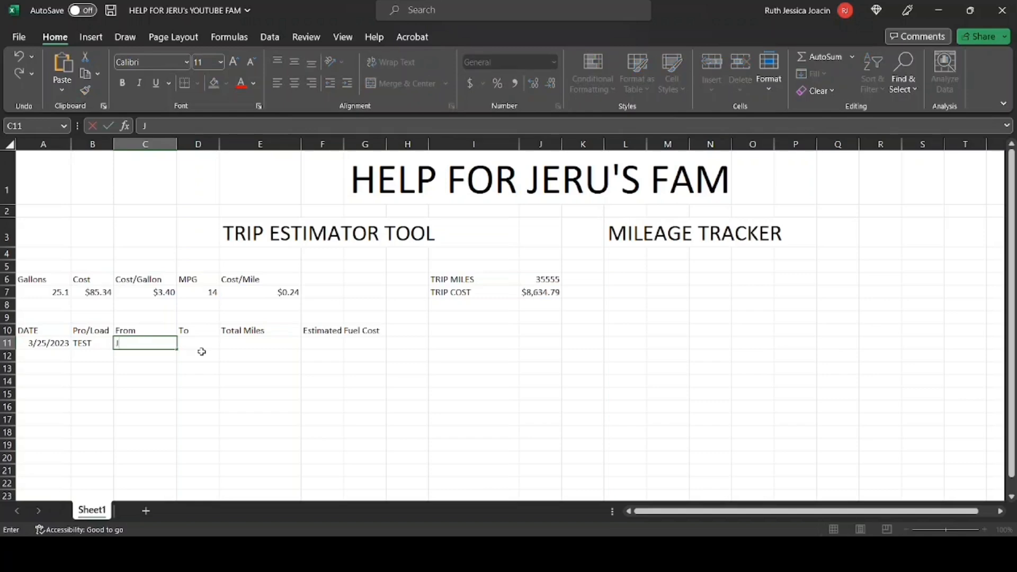
text(FK, NY)
key(Tab)
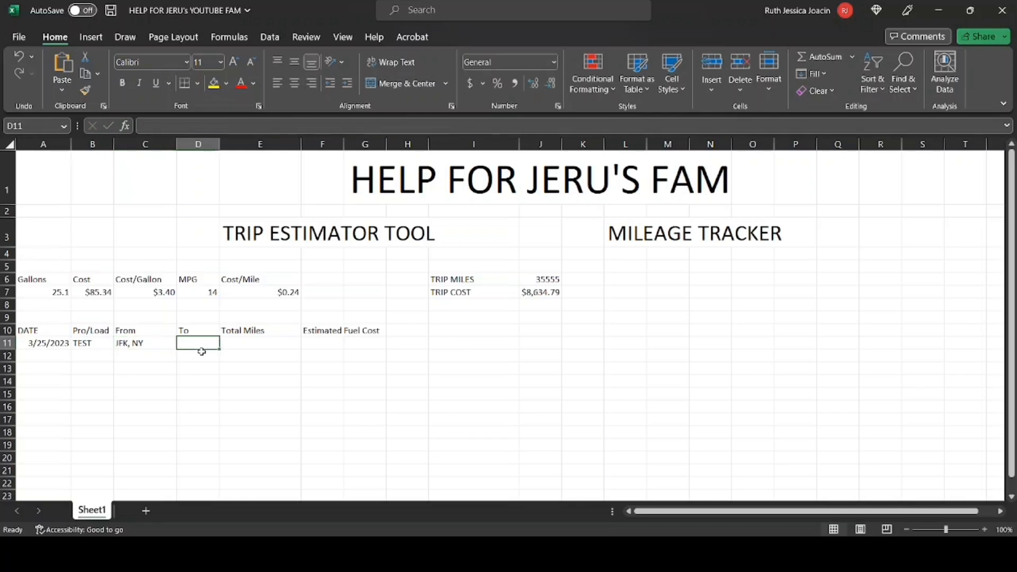
text(Albany N)
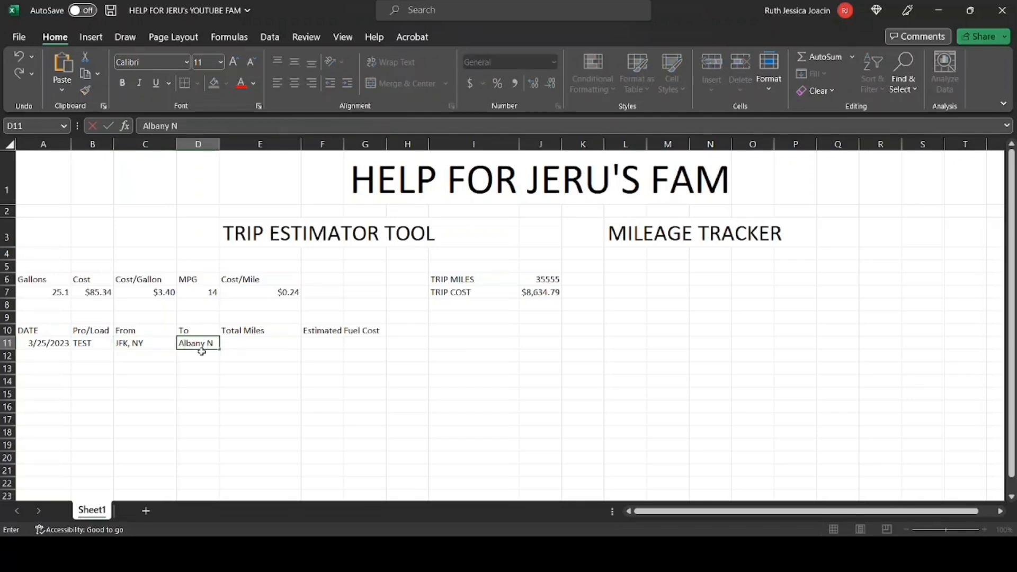
text(Y)
key(Return)
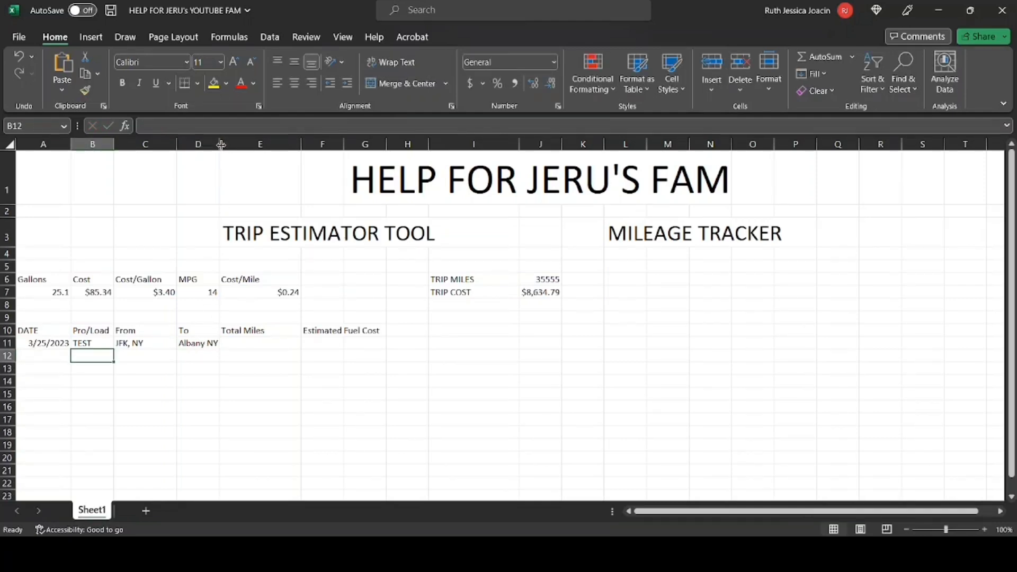
drag(221, 144, 279, 144)
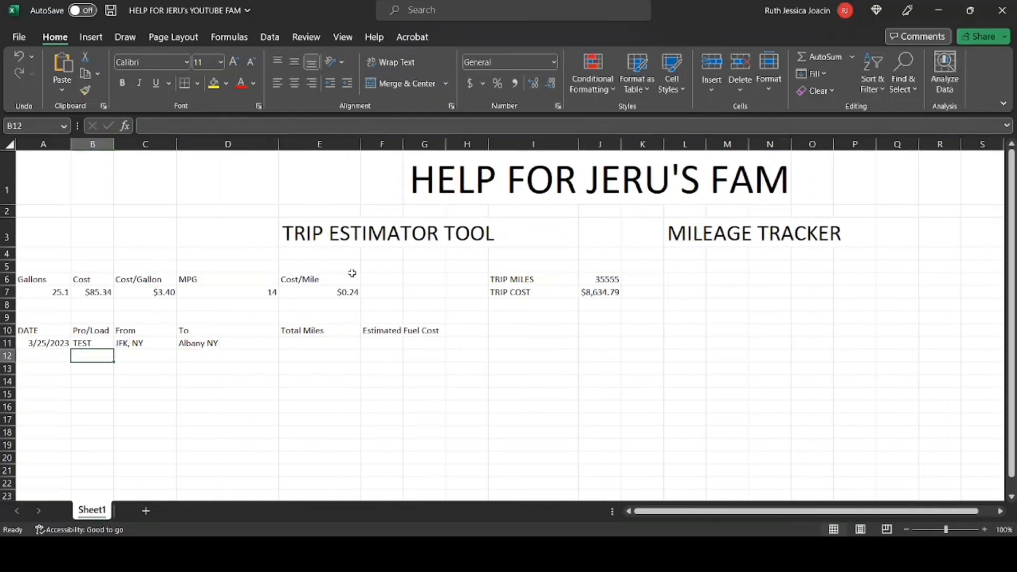
Enter 300 as the Total Miles in cell E11 and widen column F to fit the Estimated Fuel Cost heading
click(315, 344)
text(1000)
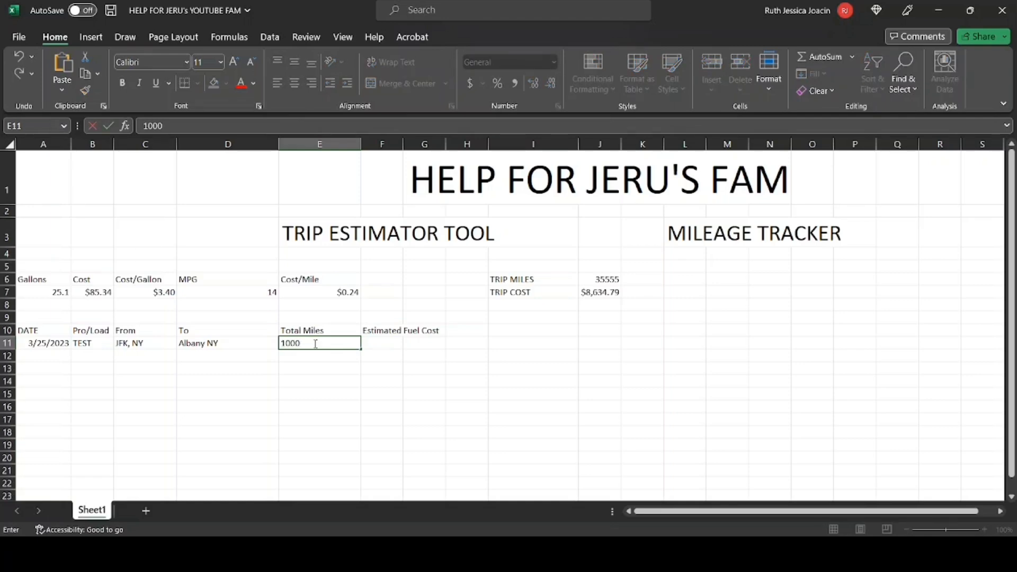
key(BackSpace)
key(BackSpace)
key(BackSpace)
key(BackSpace)
text(300)
key(Tab)
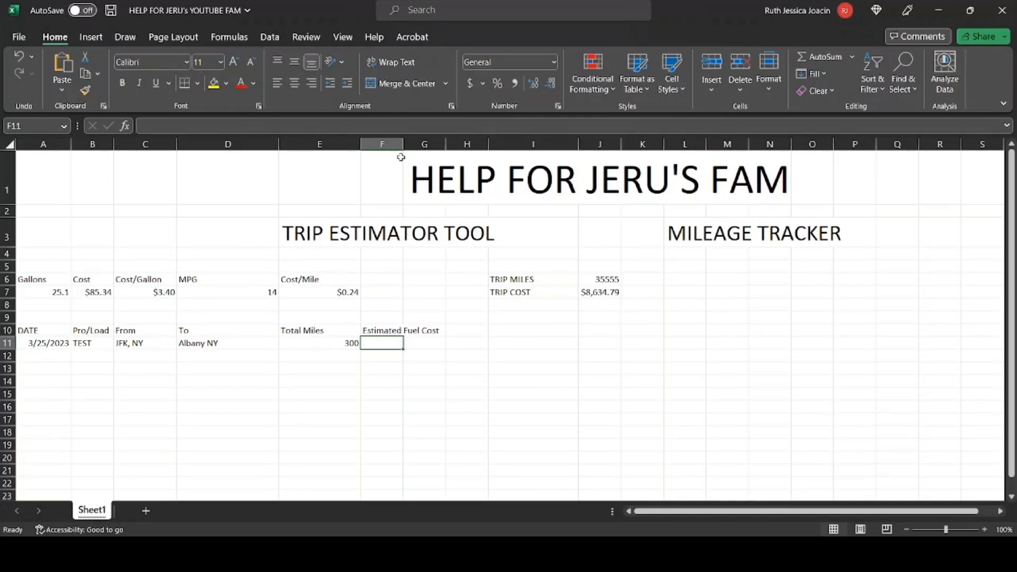
drag(403, 147, 453, 148)
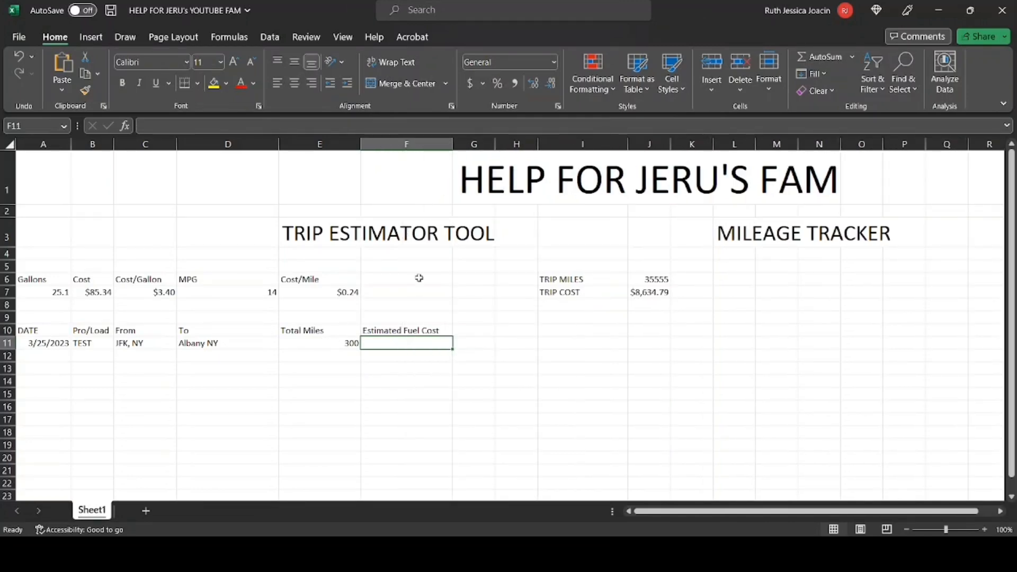
Set TRIP MILES in cell J6 to 300
click(644, 280)
text(300)
key(Return)
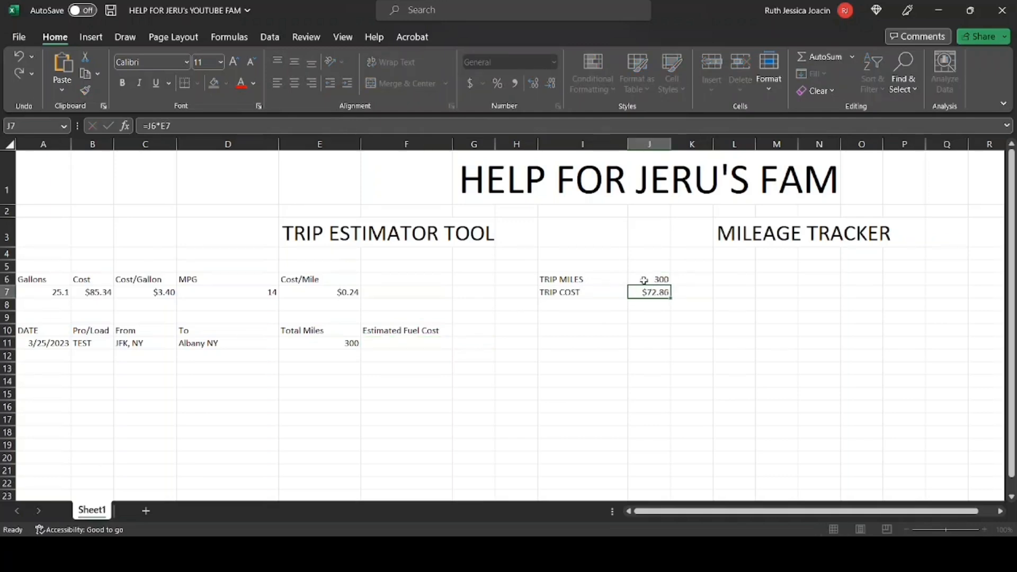
Enter the value 72.86 as the Estimated Fuel Cost in cell F11
click(423, 343)
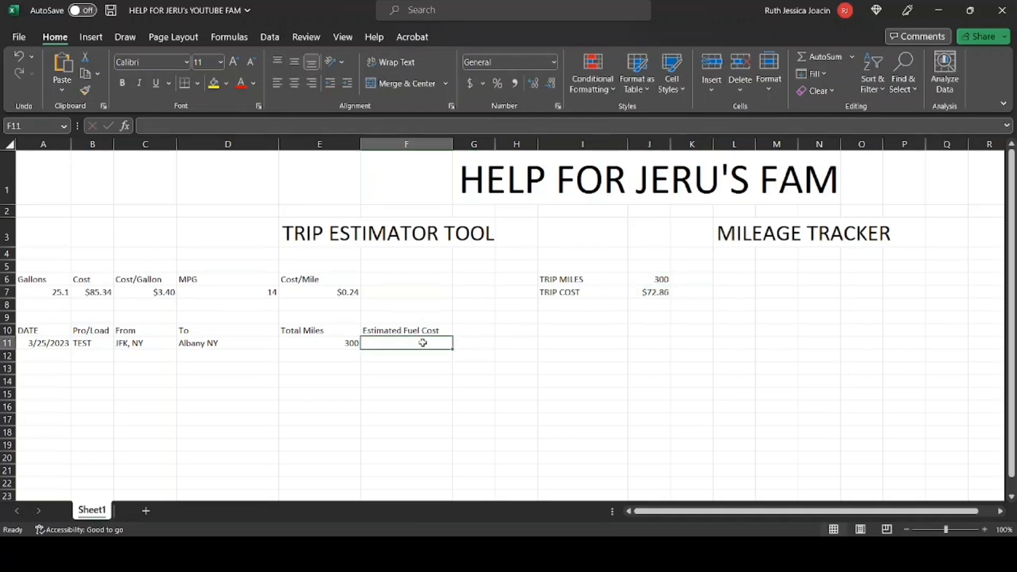
text(72.)
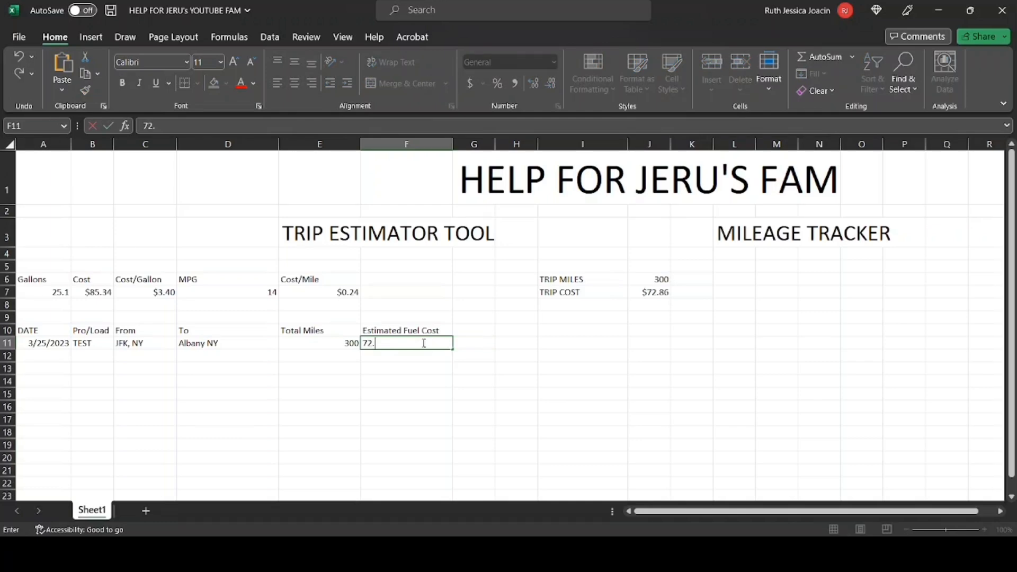
text(86)
key(Return)
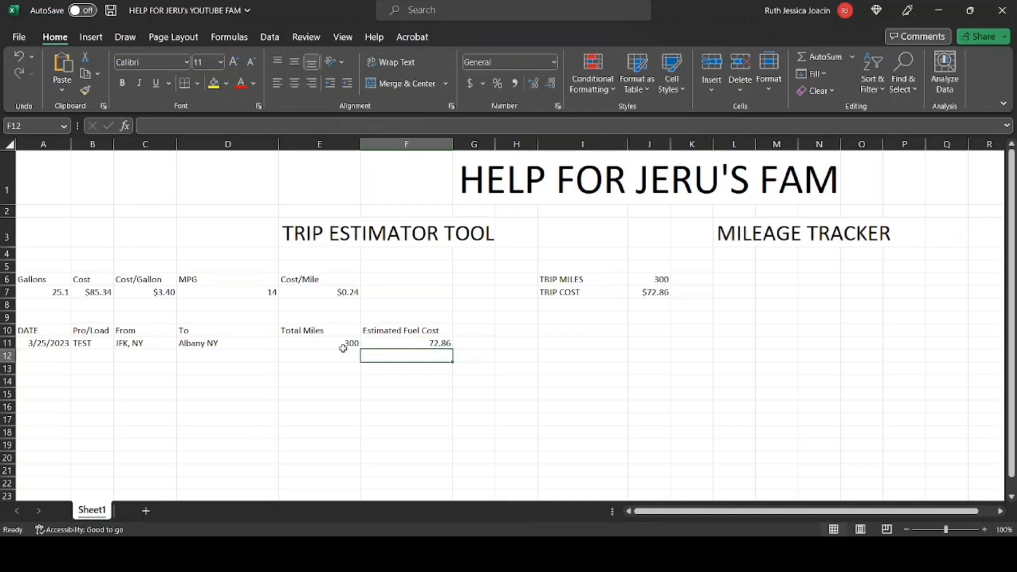
Replace the typed Estimated Fuel Cost in cell F11 with the formula =E11*E7
click(390, 340)
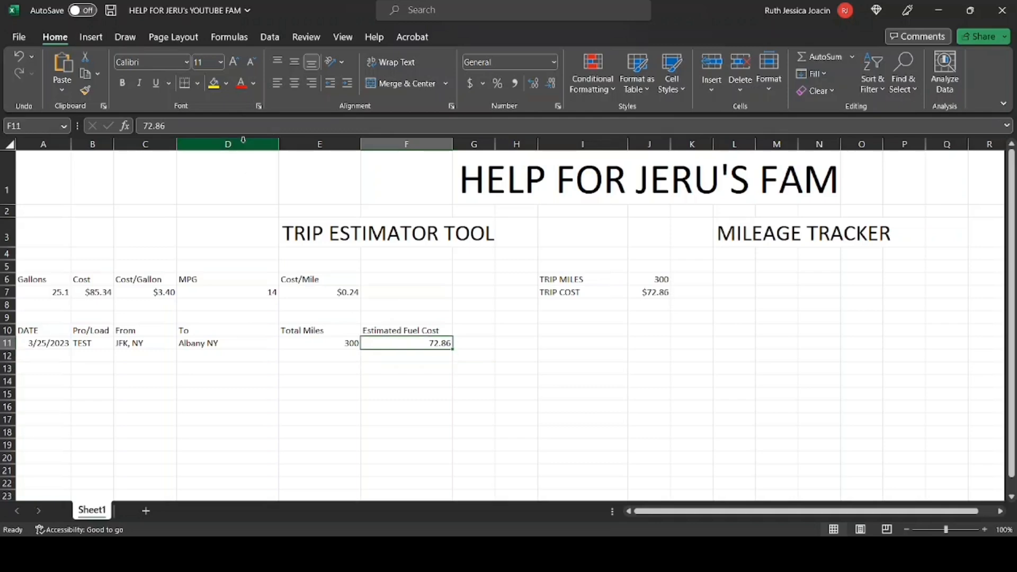
drag(166, 125, 109, 142)
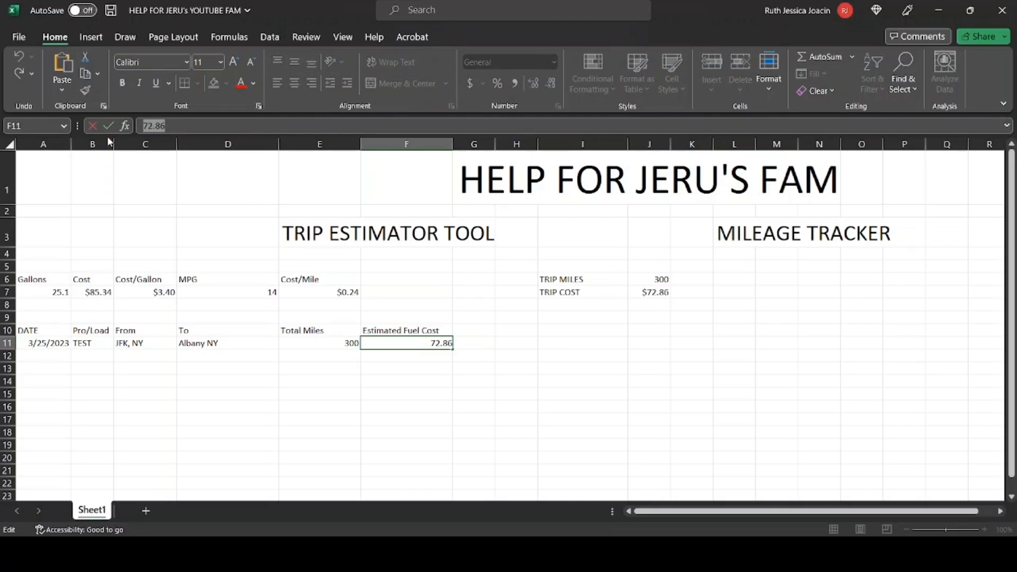
key(BackSpace)
text(+)
key(BackSpace)
text(=)
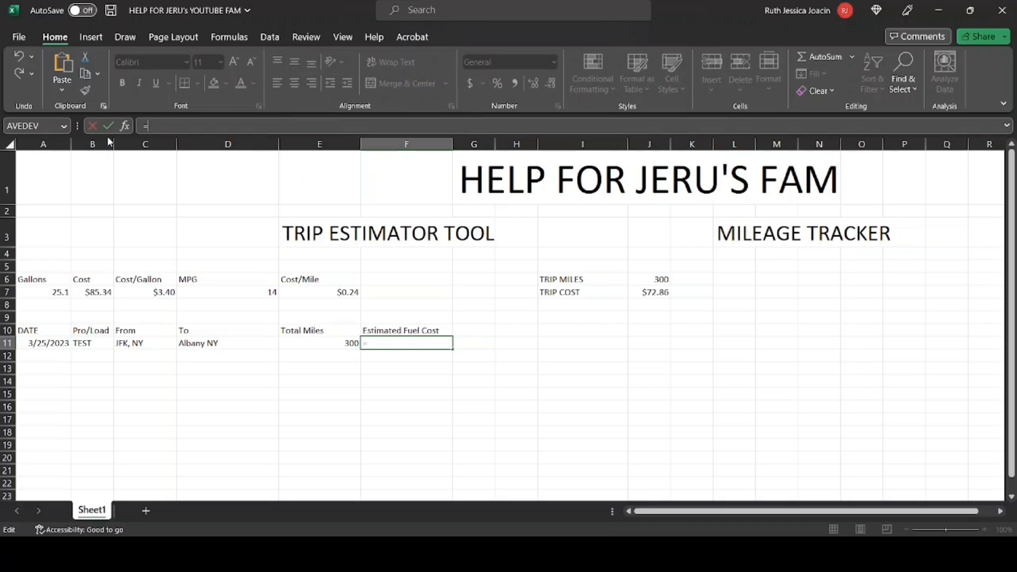
text(E11)
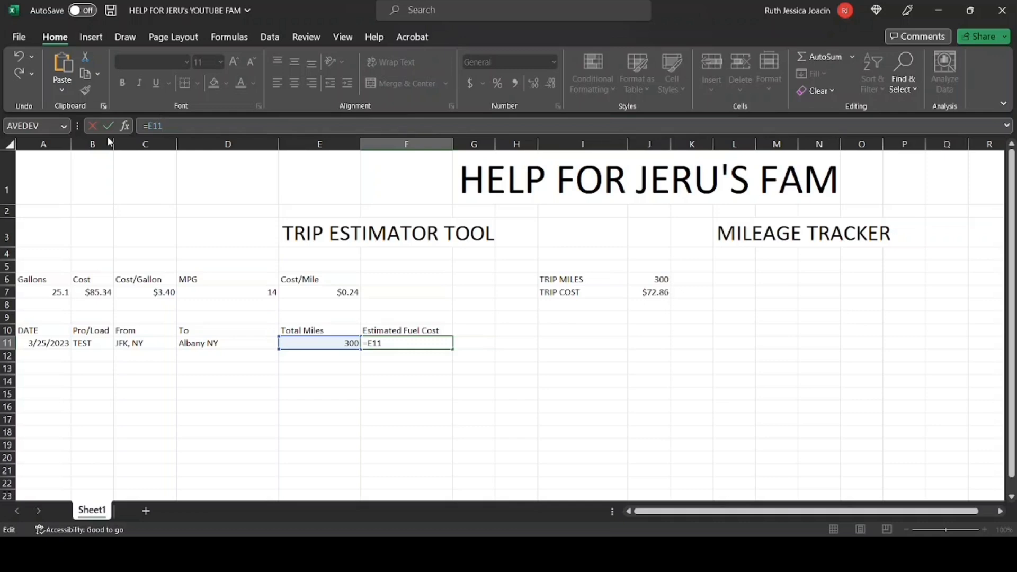
text(*E7)
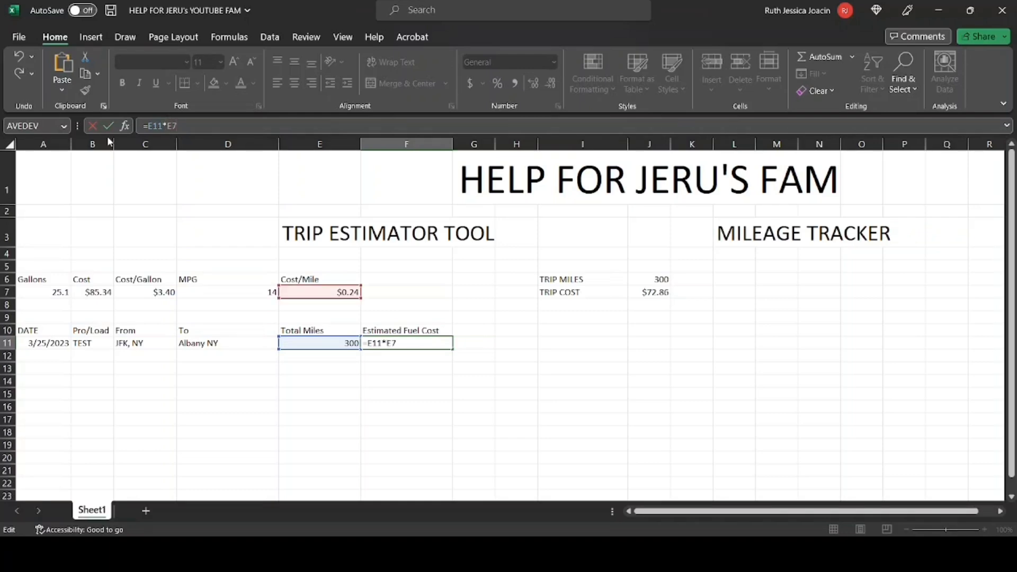
key(Return)
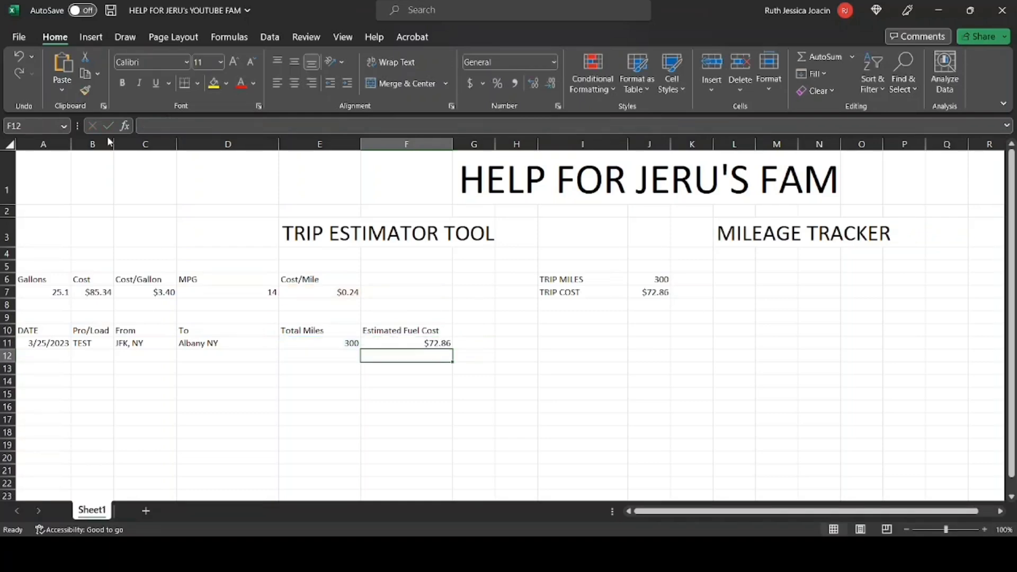
Try to copy the Estimated Fuel Cost formula from cell F11 down to F12
click(403, 343)
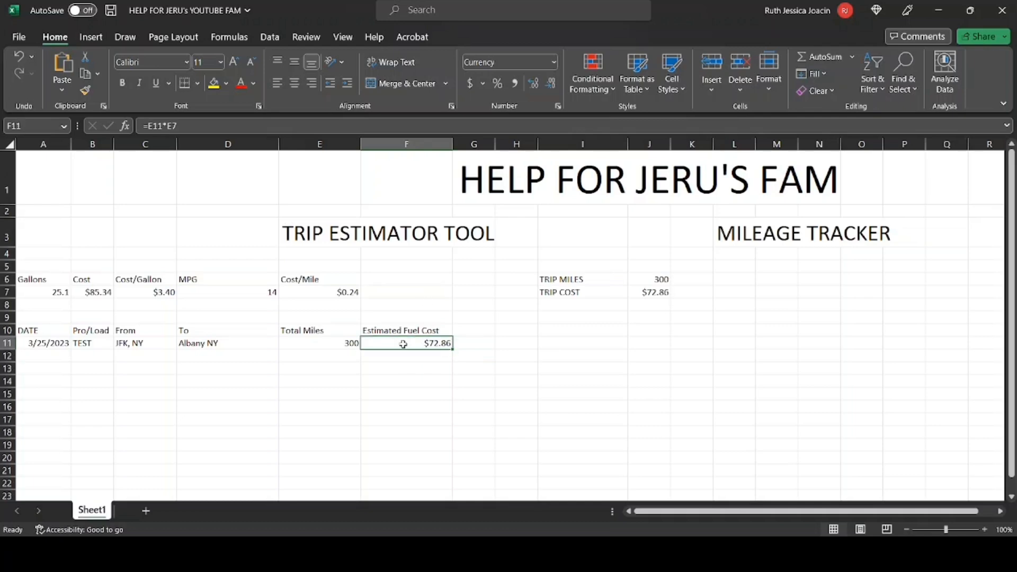
drag(450, 350, 452, 361)
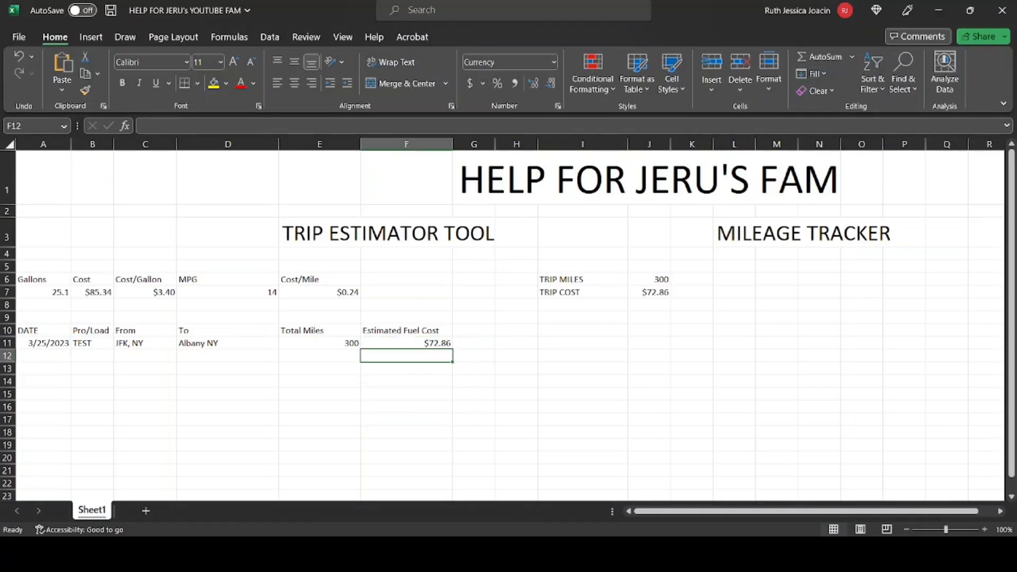
click(402, 345)
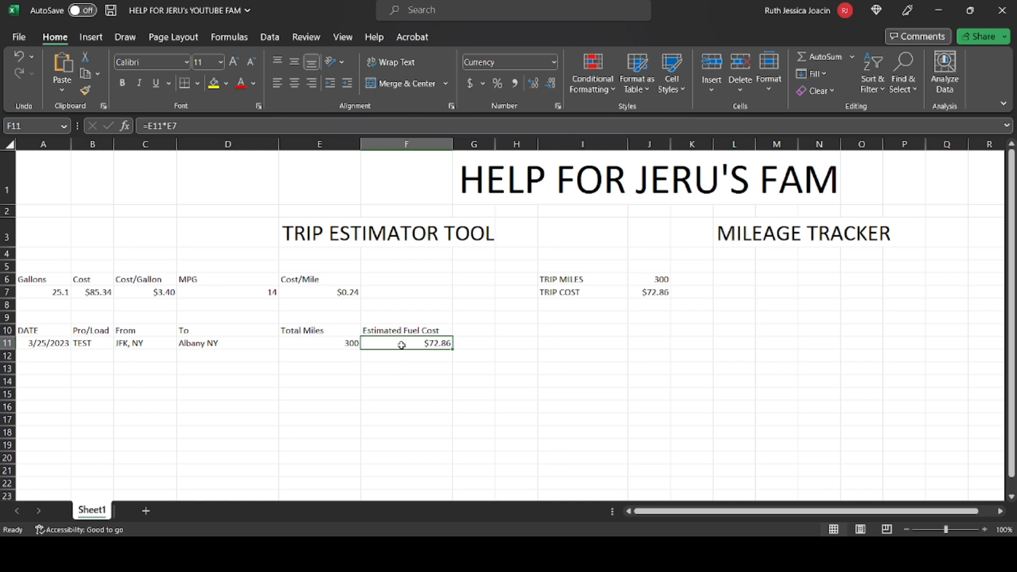
Log the return trip in row 12 with Albany NY as From and JFK NY as To
click(137, 356)
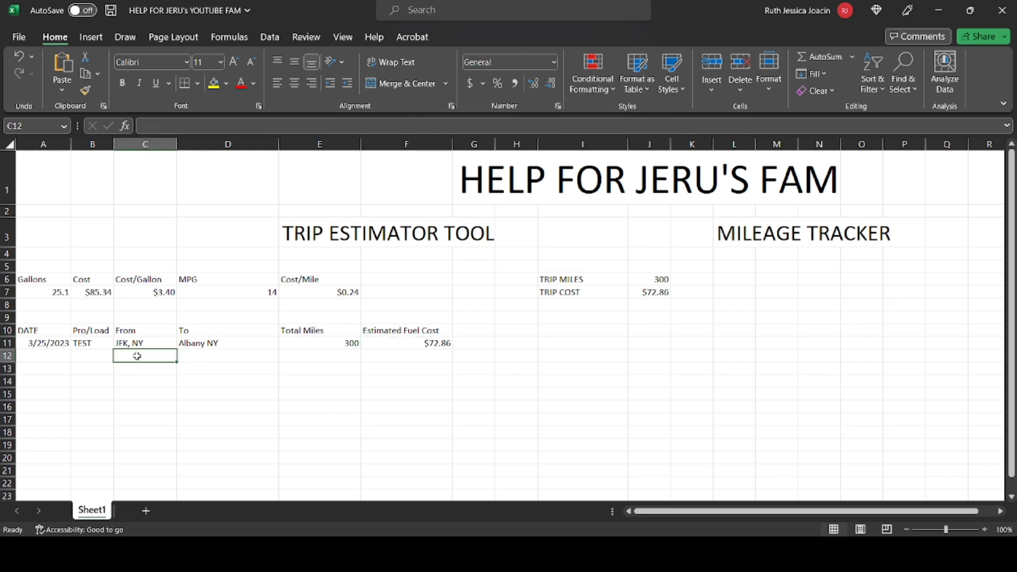
text(Alab)
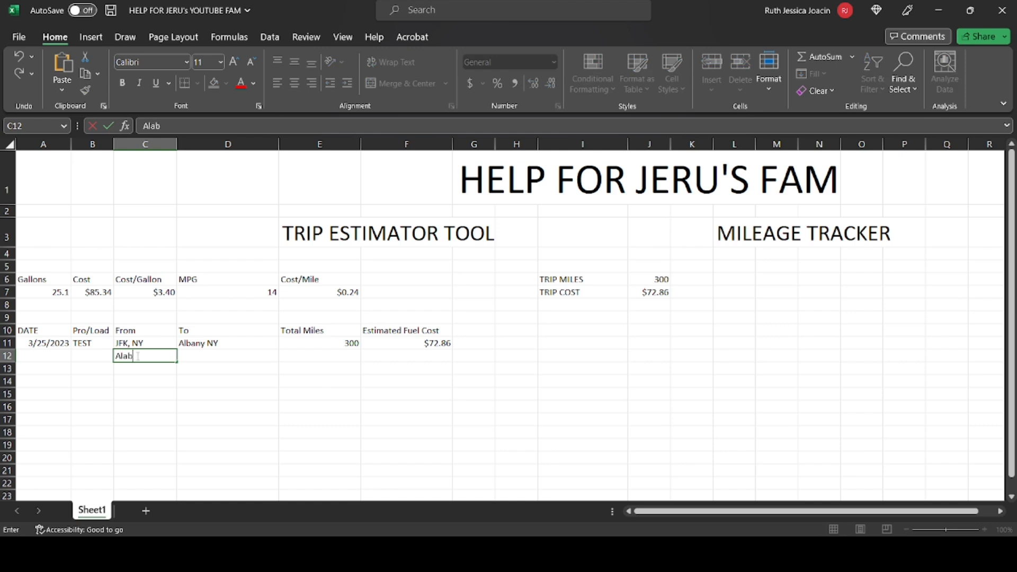
key(BackSpace)
key(BackSpace)
text(bany NY)
key(Tab)
text(J)
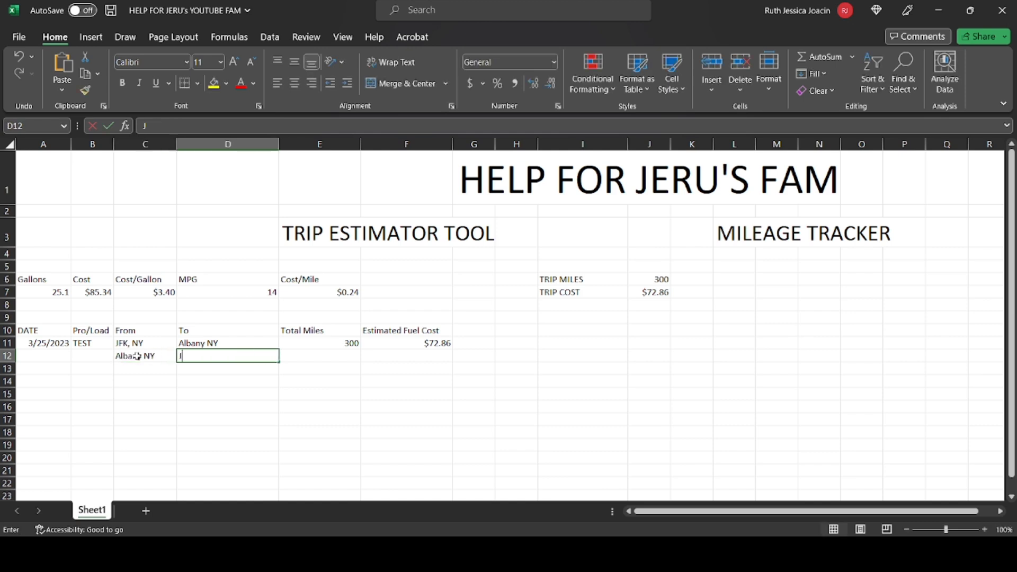
text(FK NY)
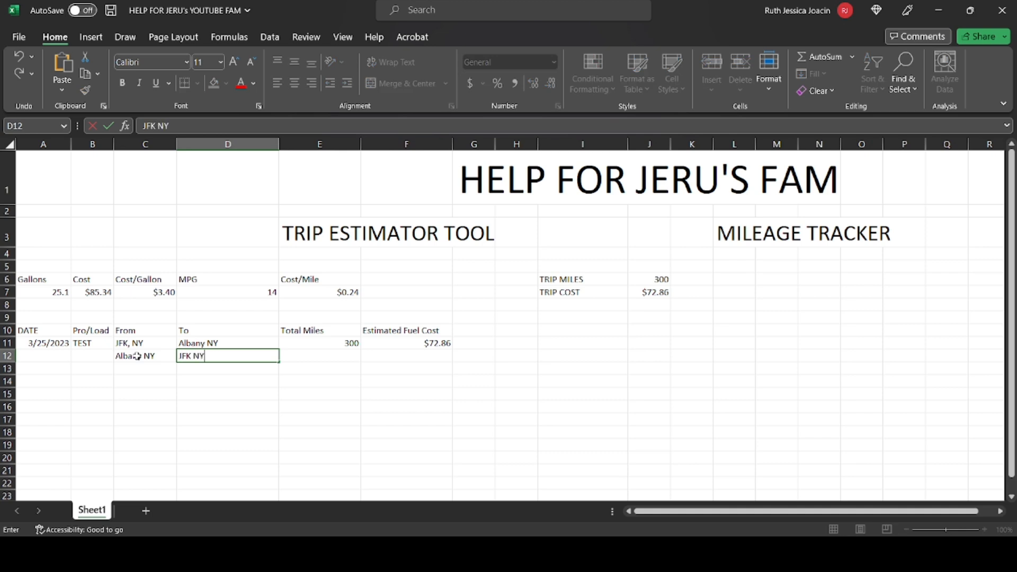
click(137, 356)
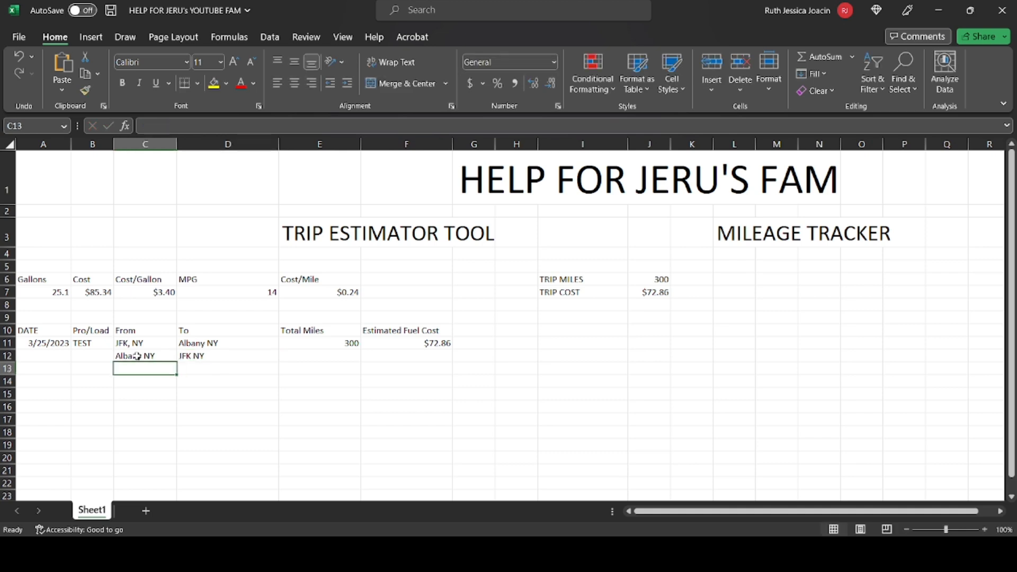
Enter 300 as the Total Miles of the return trip in cell E12
click(327, 360)
text(300)
key(Return)
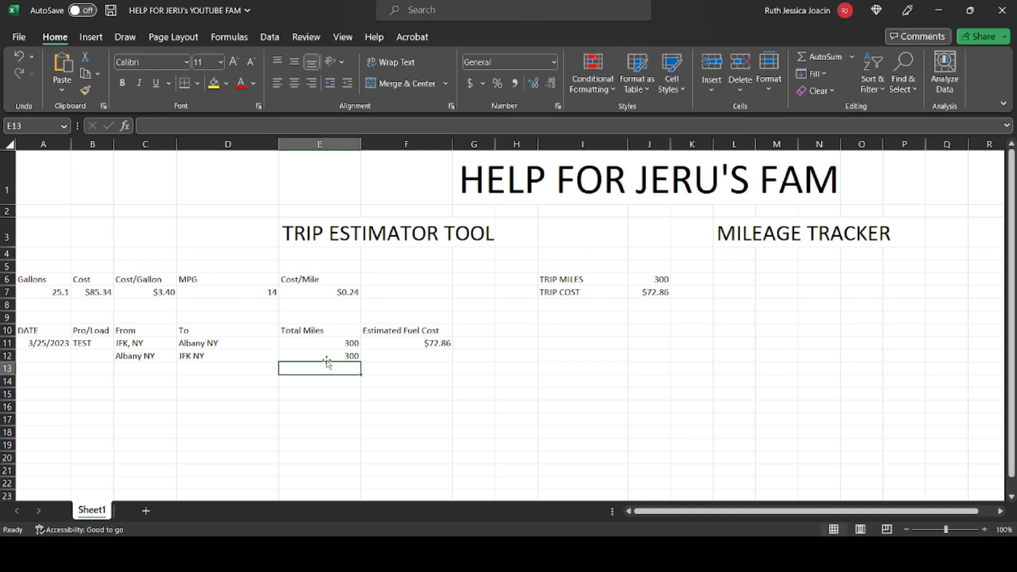
Make the Cost/Mile reference in F11 absolute so the formula reads =E11*$E$7, and fill the formula down to F12
click(649, 279)
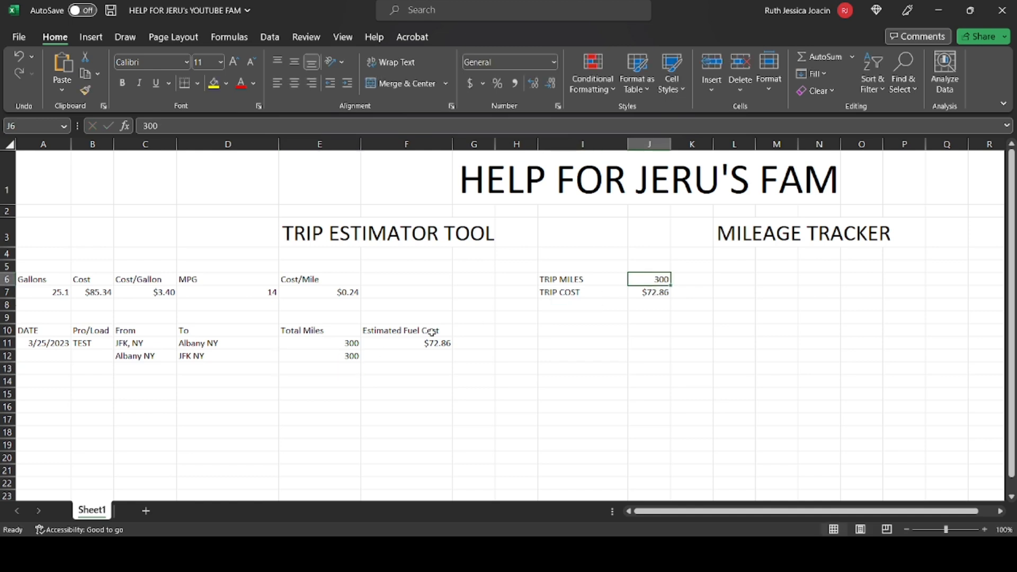
click(394, 354)
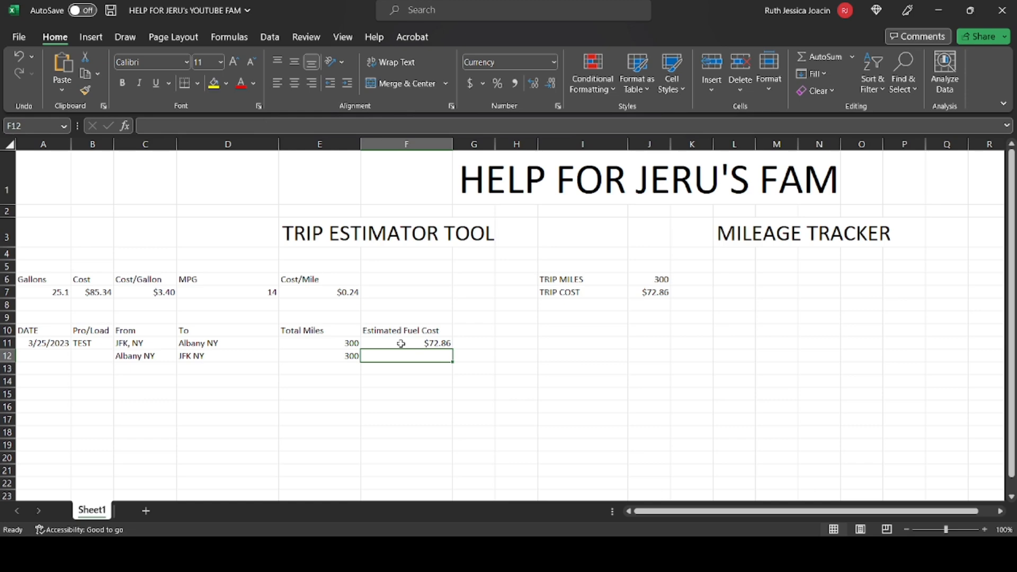
click(401, 344)
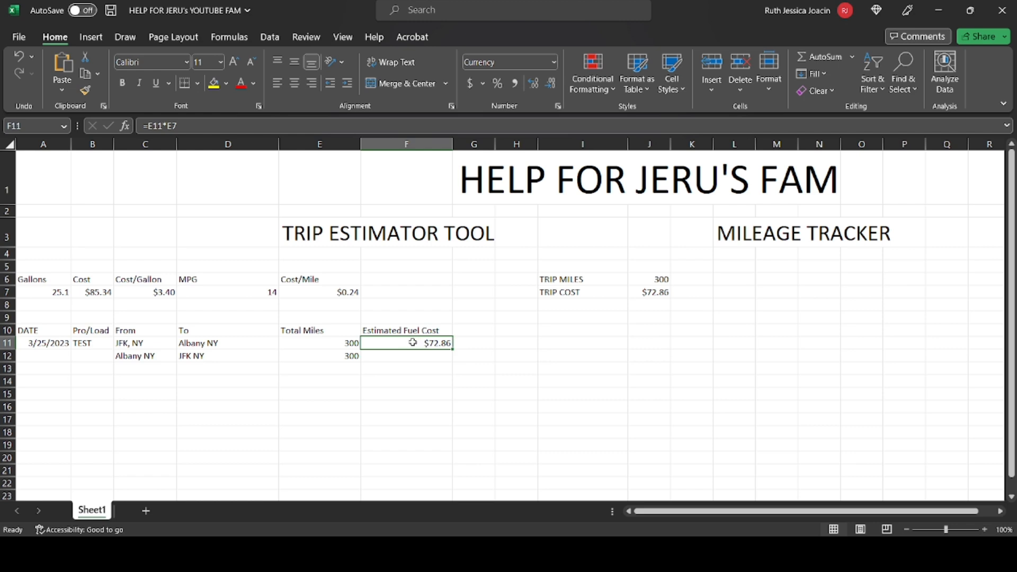
click(174, 126)
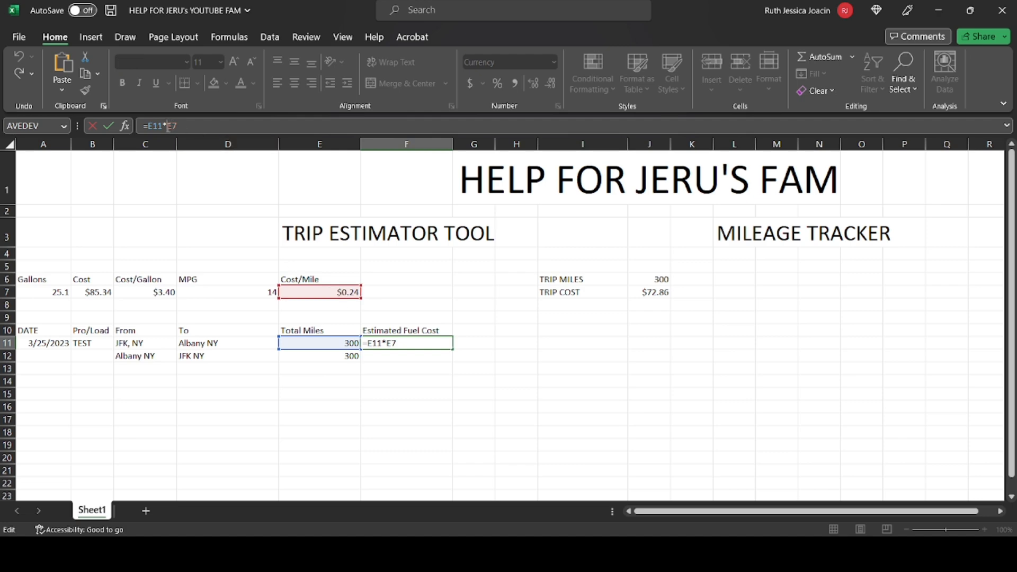
text($)
key(Right)
text($)
key(Return)
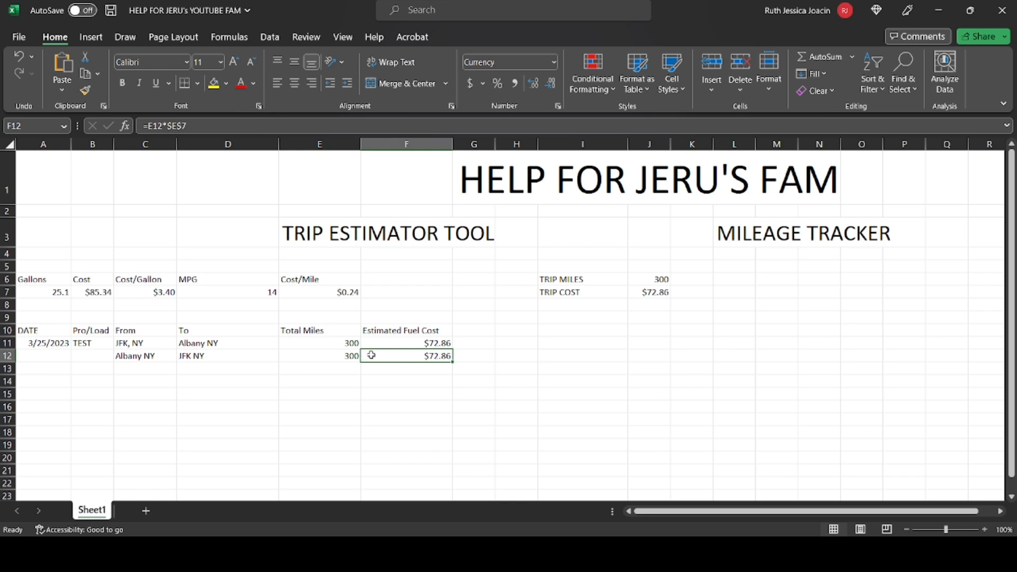
Log a trip in row 13 with West Orange as From, Orange NJ as To and 10 as Total Miles
click(132, 371)
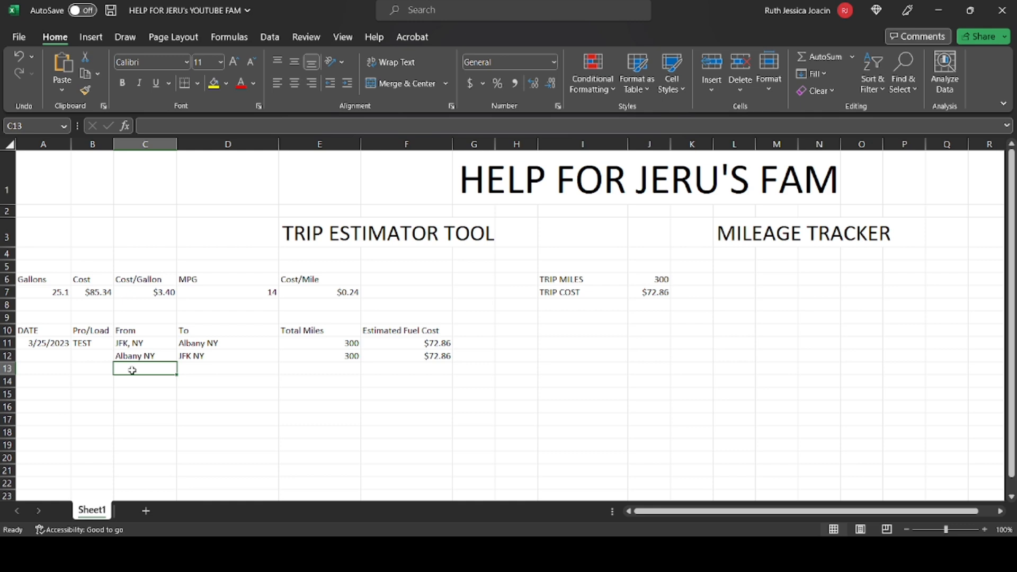
text(West Orange)
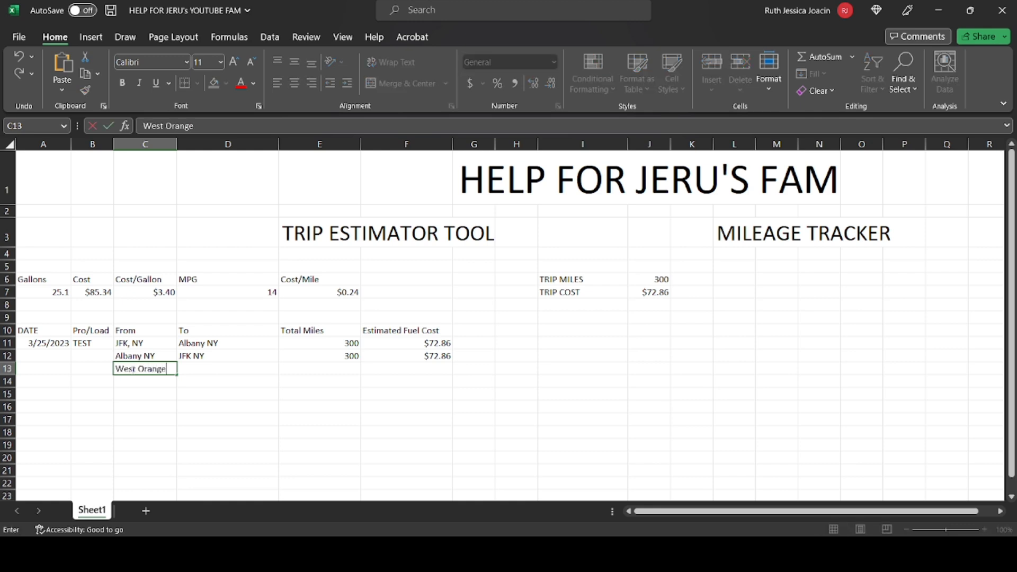
key(Tab)
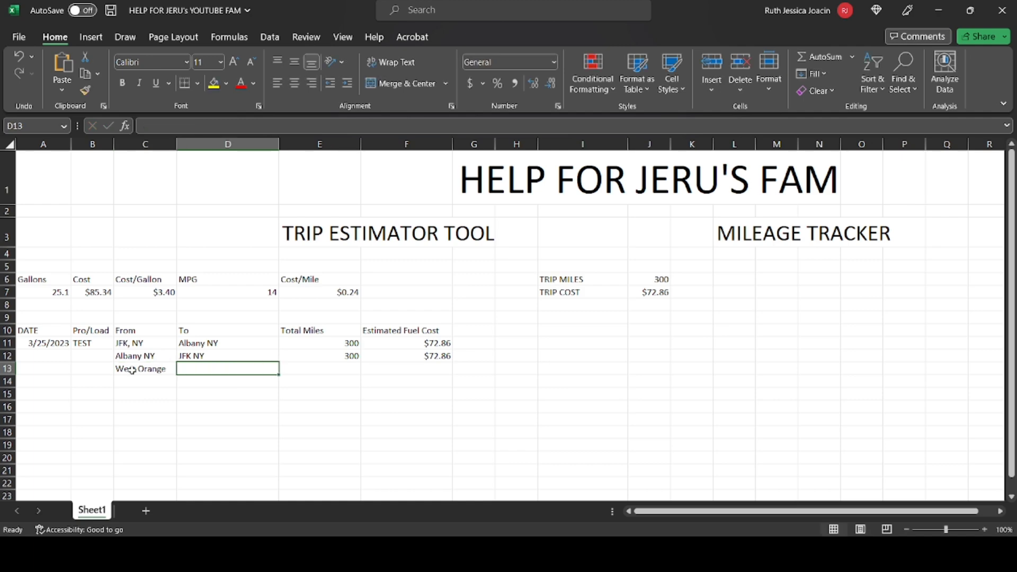
text(Or)
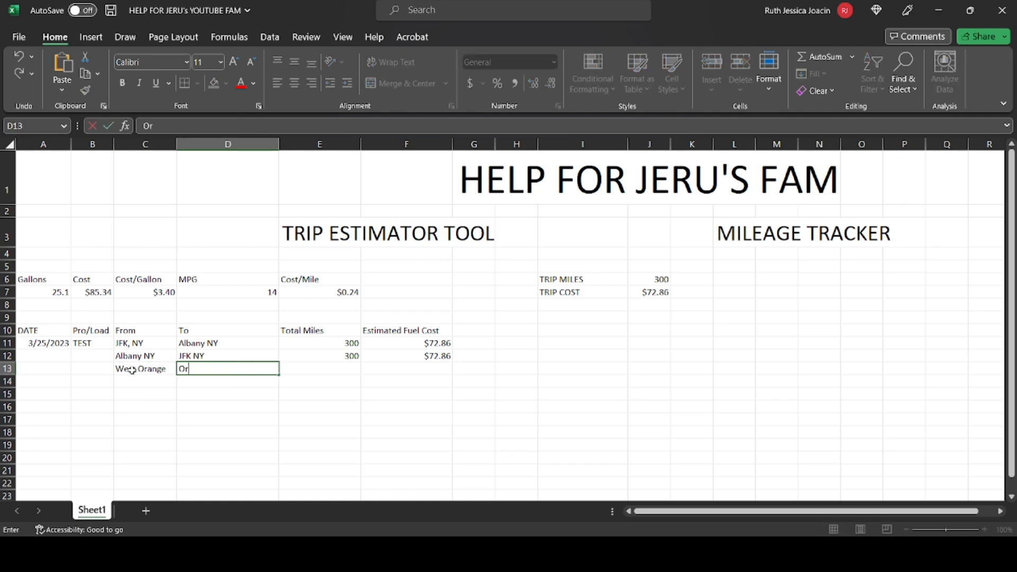
text(ange NJ)
key(Tab)
text(10)
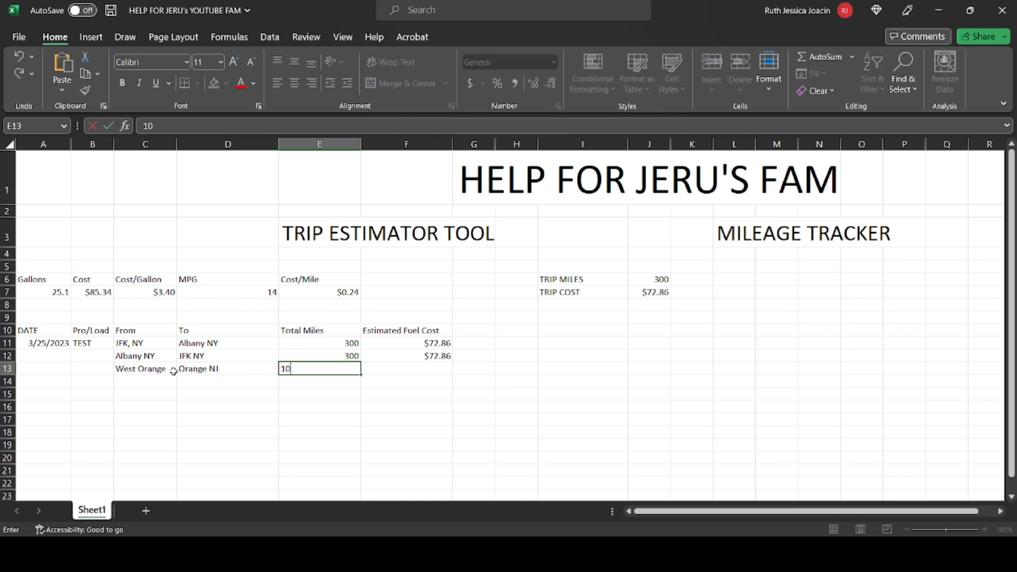
key(Return)
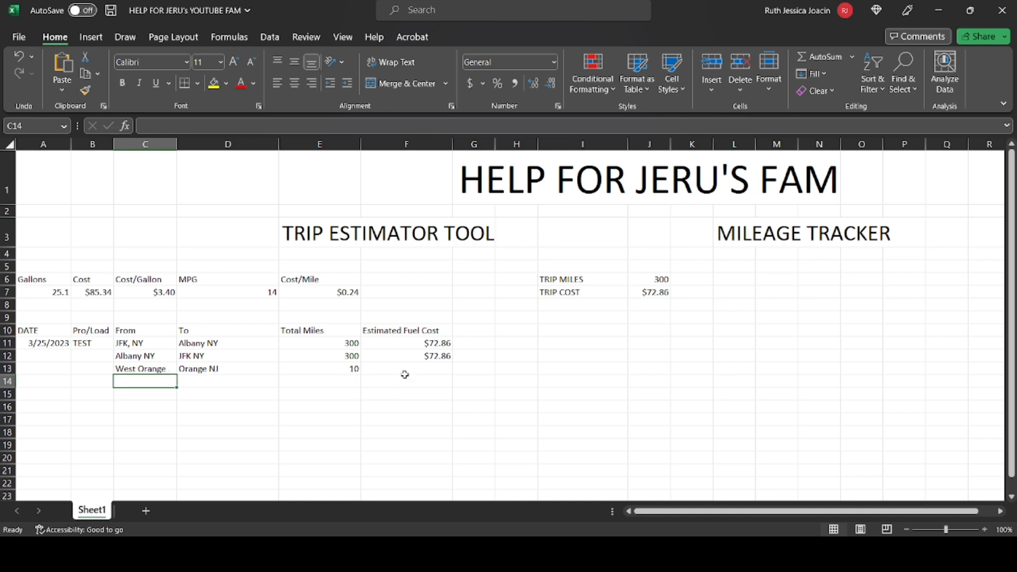
Copy the Estimated Fuel Cost formula from F12 into F13 and fill it down through F22
click(405, 370)
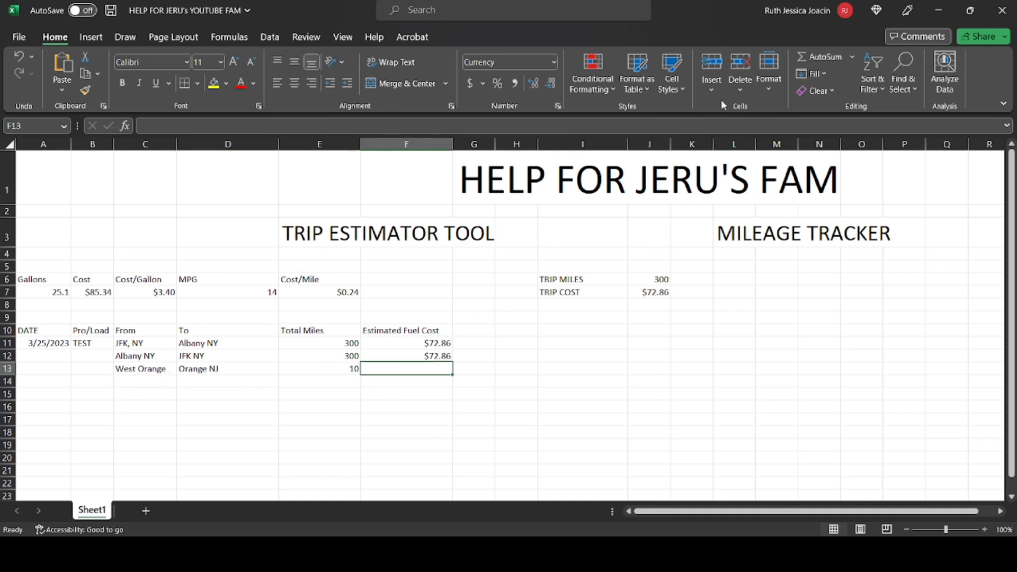
key(ctrl+d)
drag(453, 375, 454, 486)
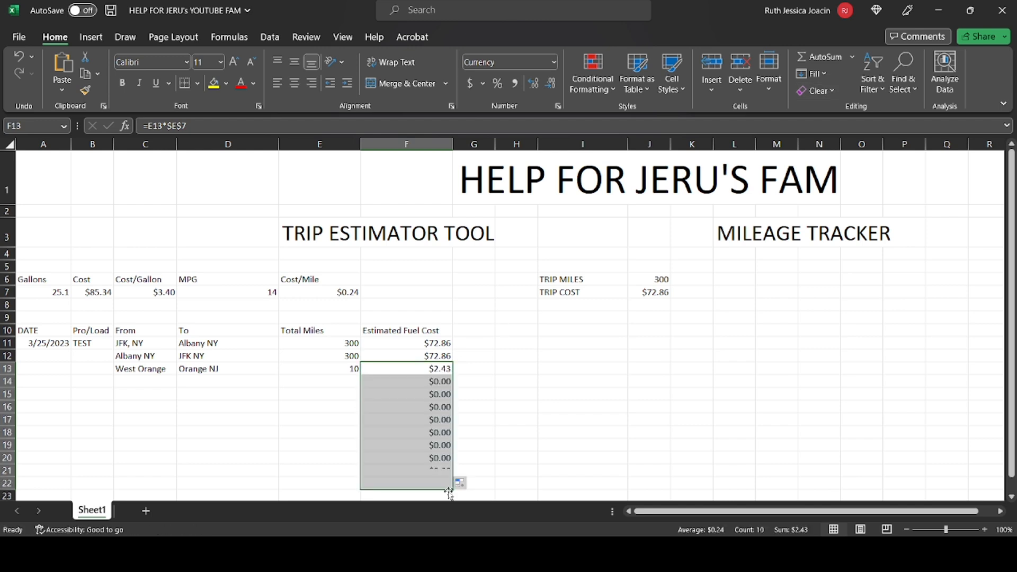
click(515, 419)
Enter 150, 200 and 340 as the Total Miles in cells E14, E15 and E16
scroll(425, 438, down, 1)
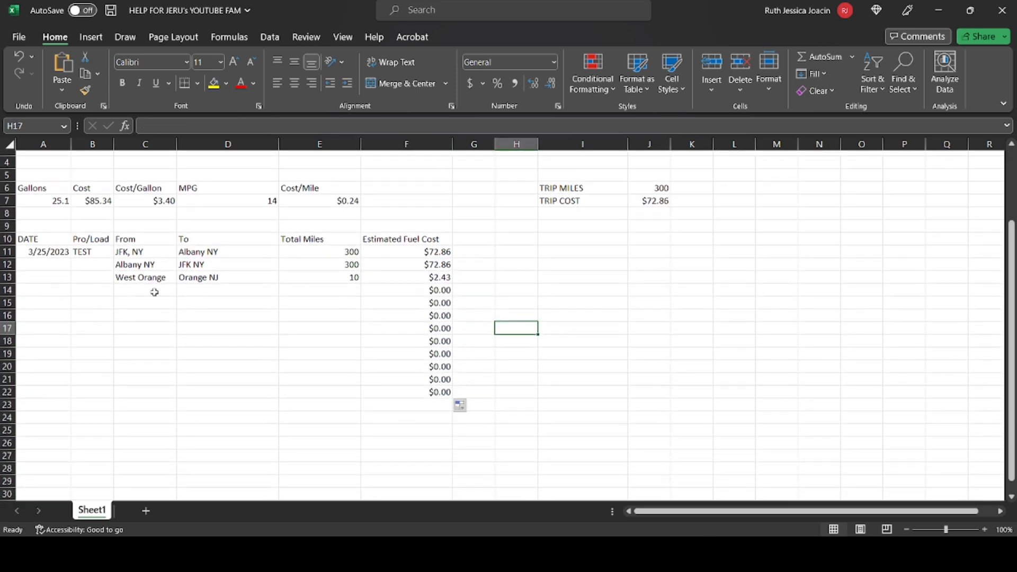
click(317, 294)
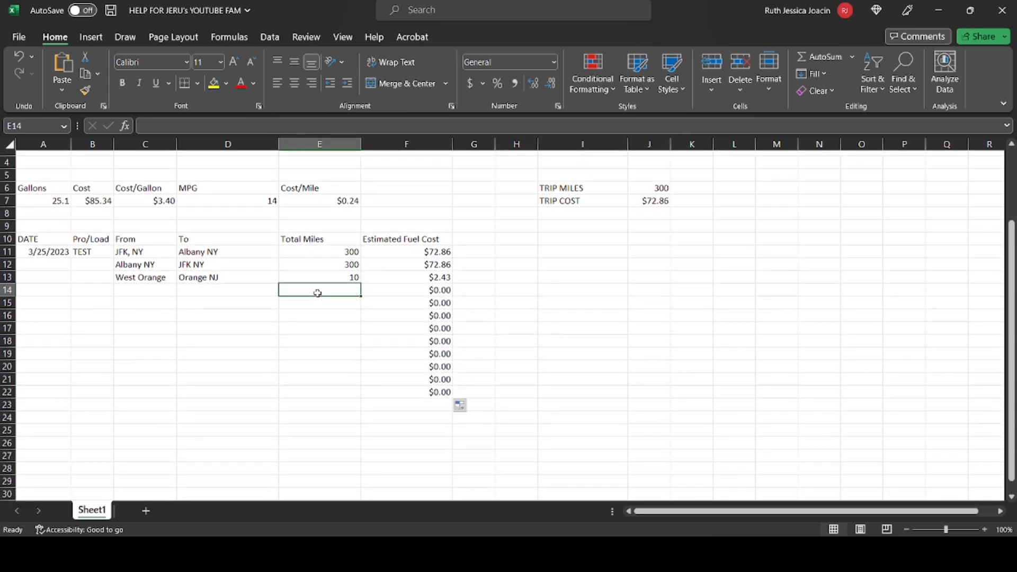
text(150)
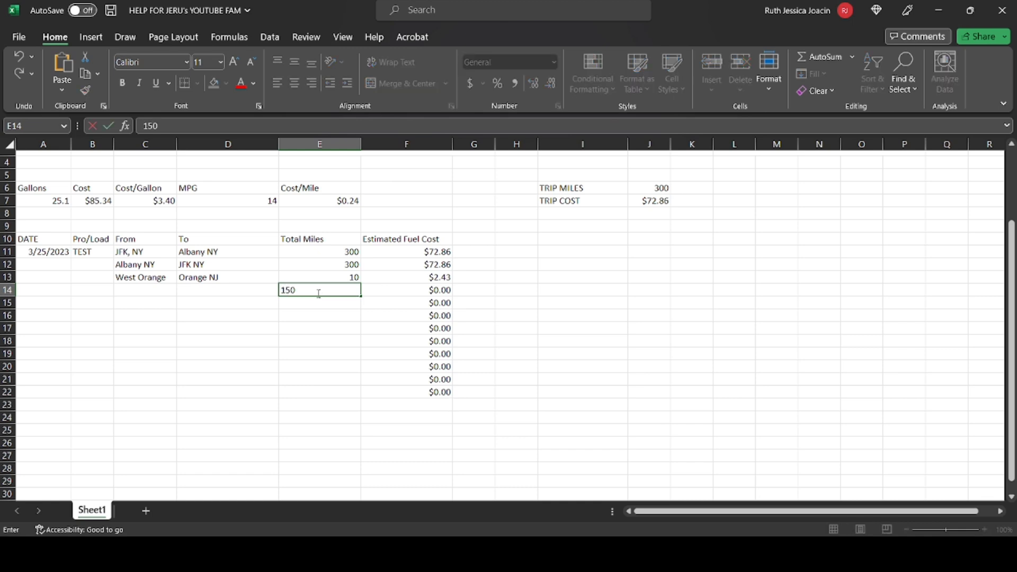
key(Return)
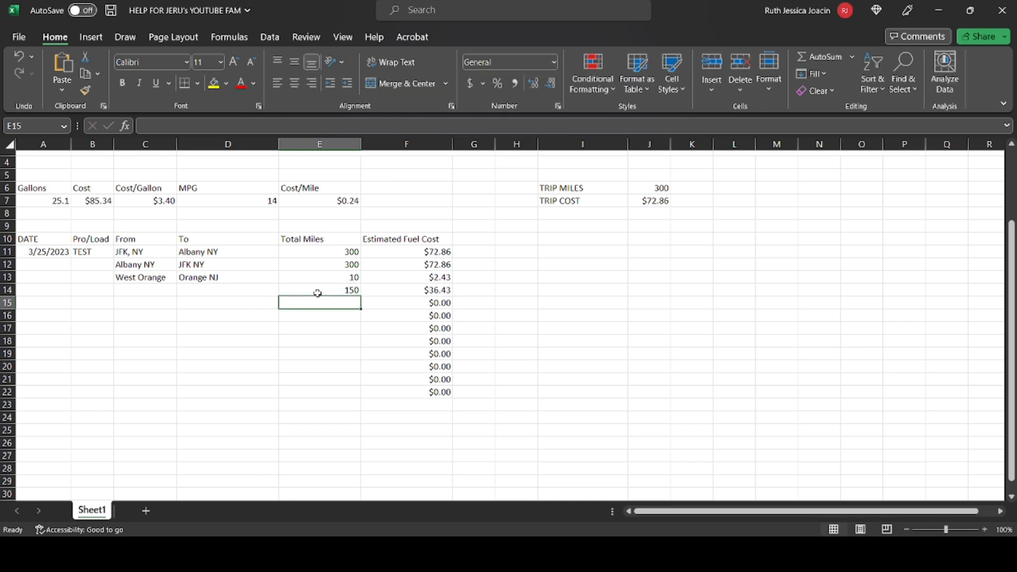
text(200)
key(Return)
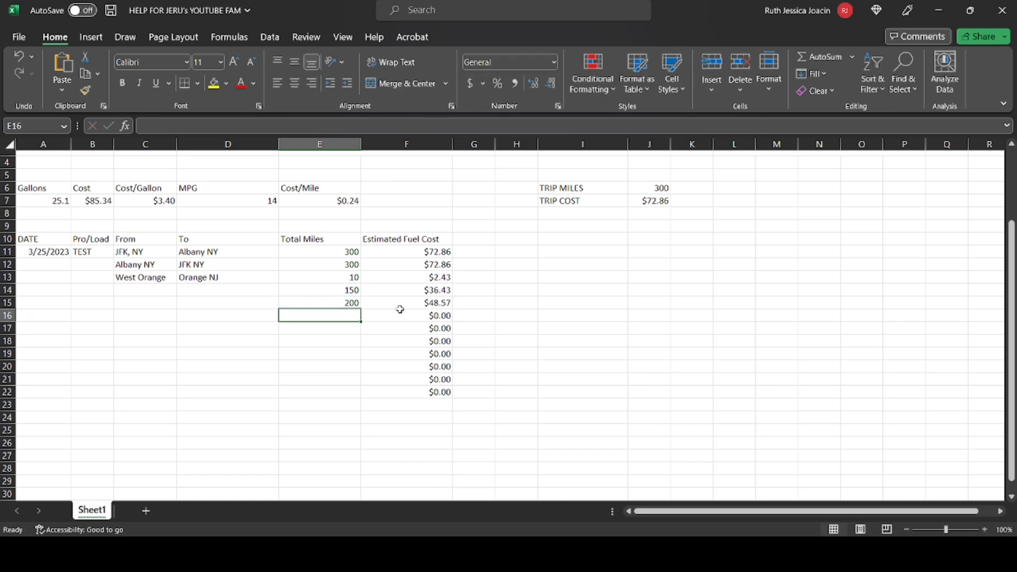
text(340)
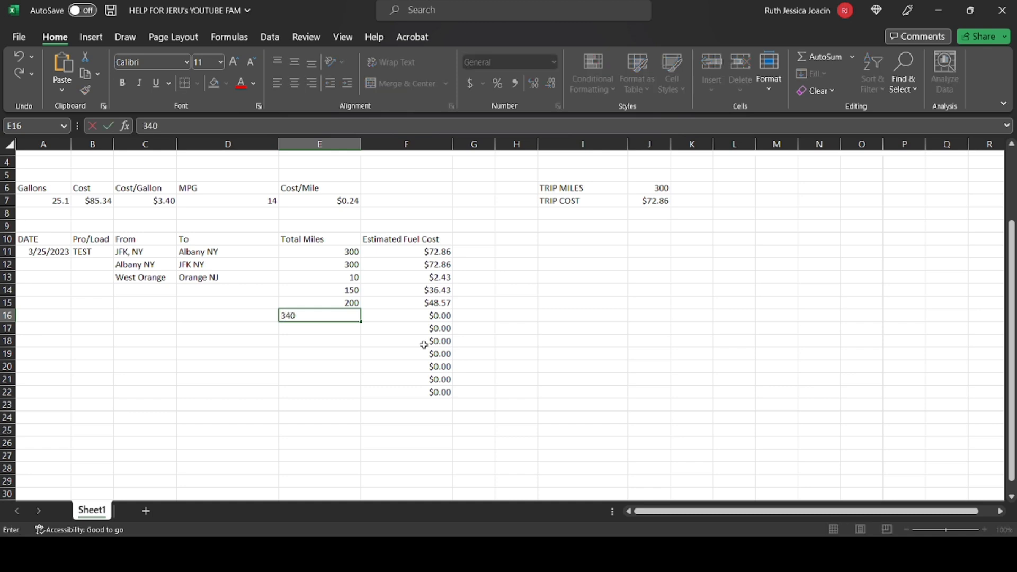
key(Return)
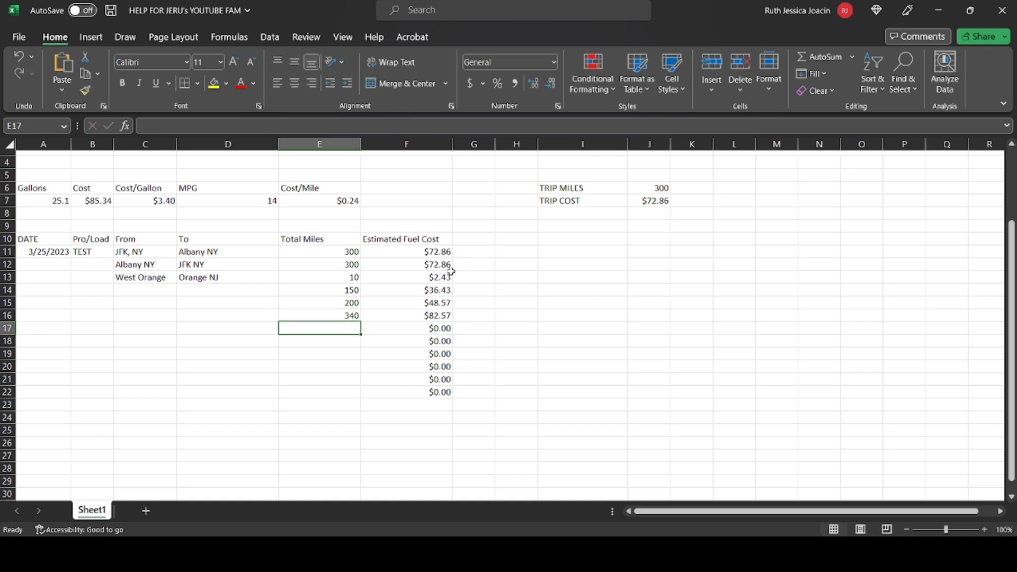
click(143, 292)
text(df)
click(206, 293)
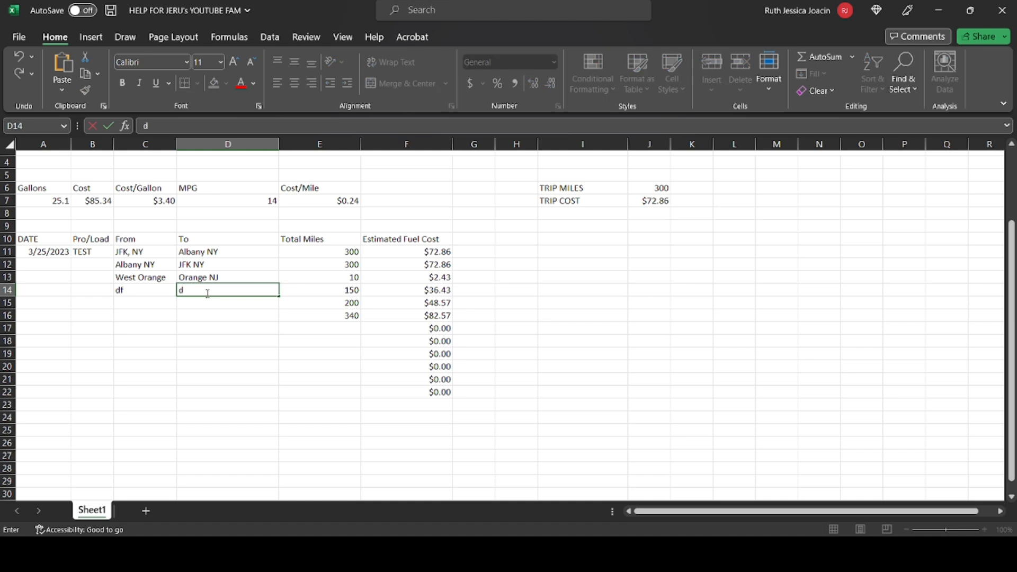
click(144, 292)
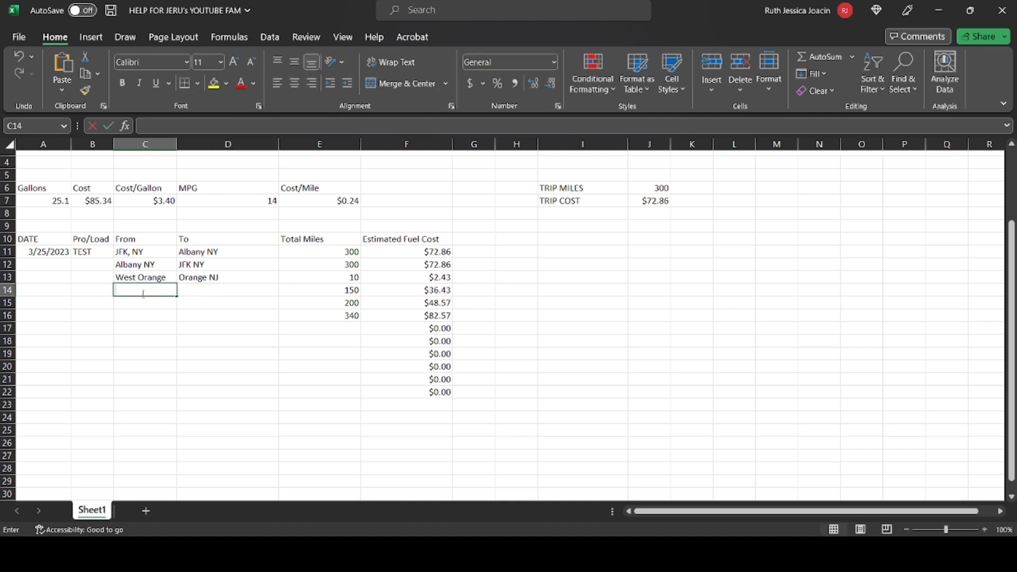
key(BackSpace)
Examine the Total Miles entries in E11:E16 and the Estimated Fuel Cost formulas beside them in F11:F16
scroll(316, 298, up, 1)
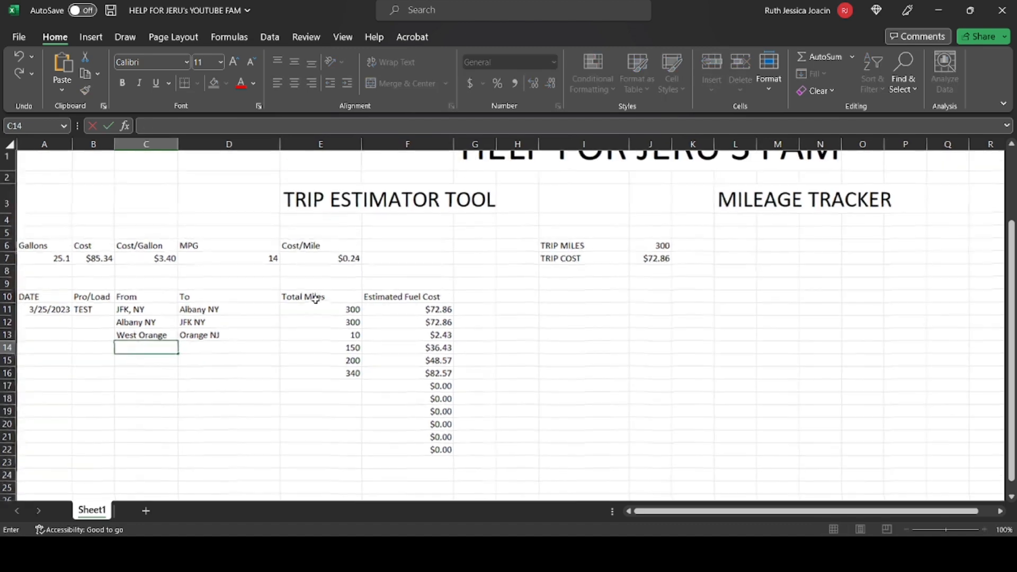
click(402, 310)
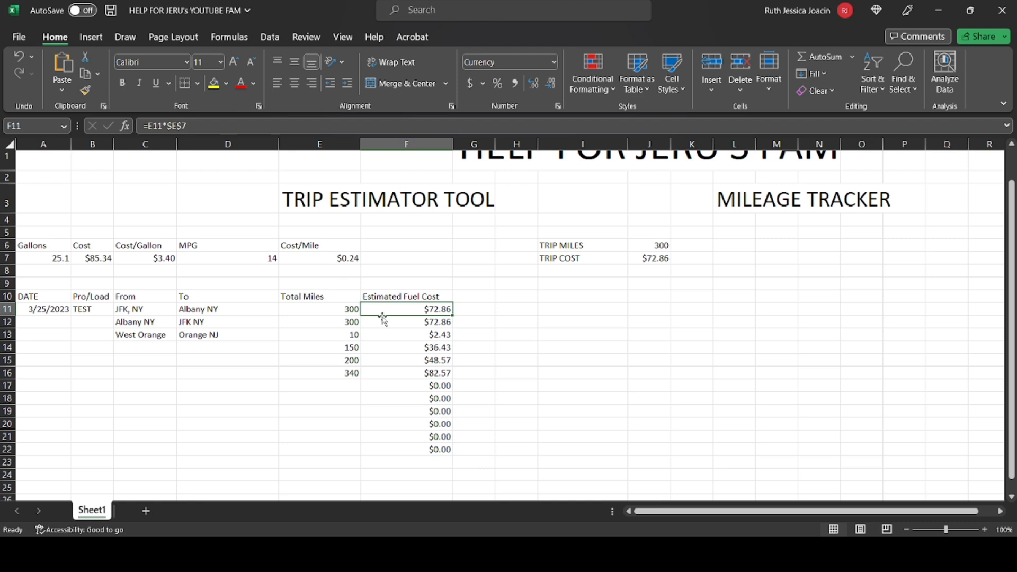
click(317, 323)
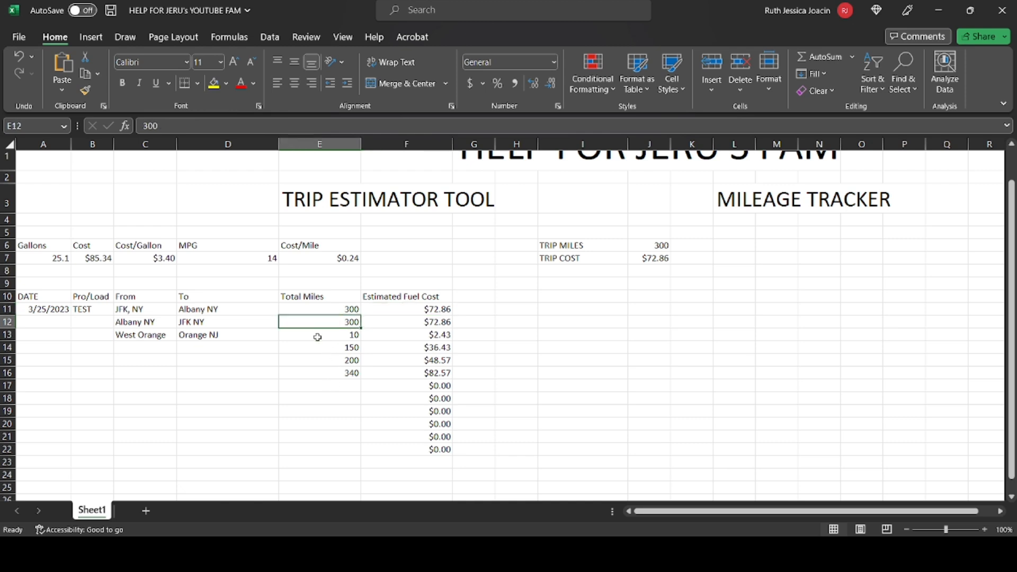
click(318, 336)
click(317, 348)
click(318, 365)
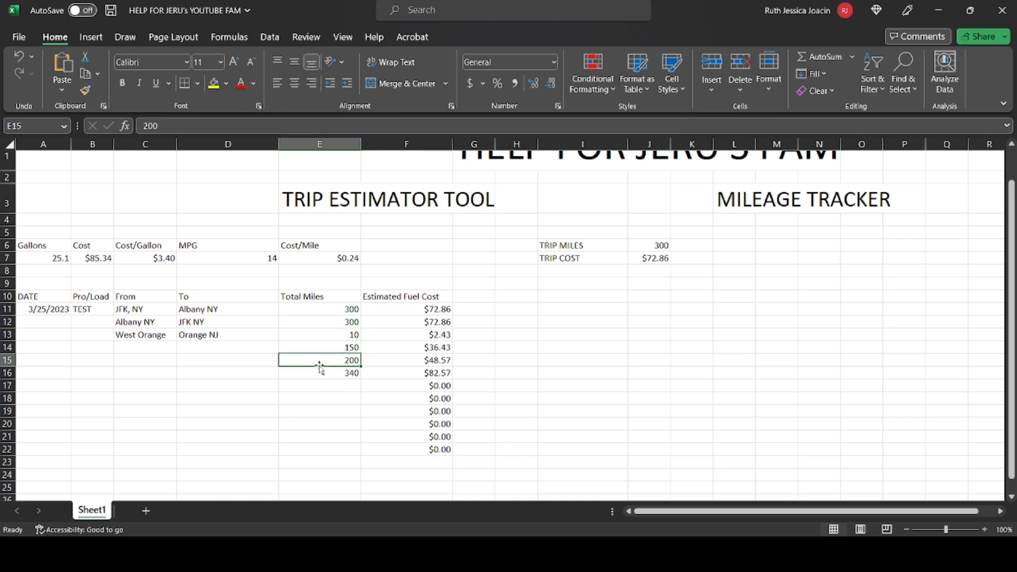
click(325, 373)
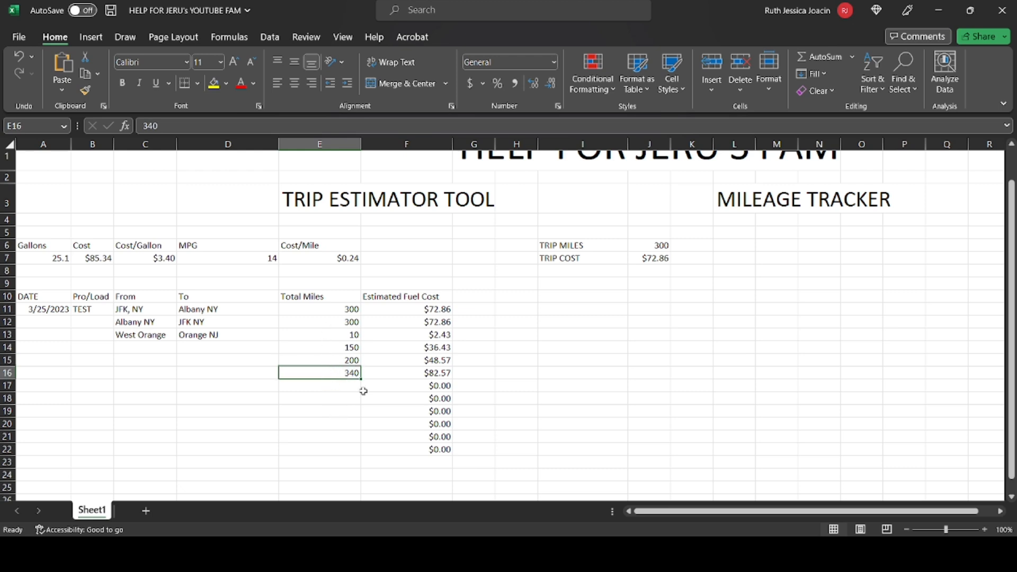
click(344, 311)
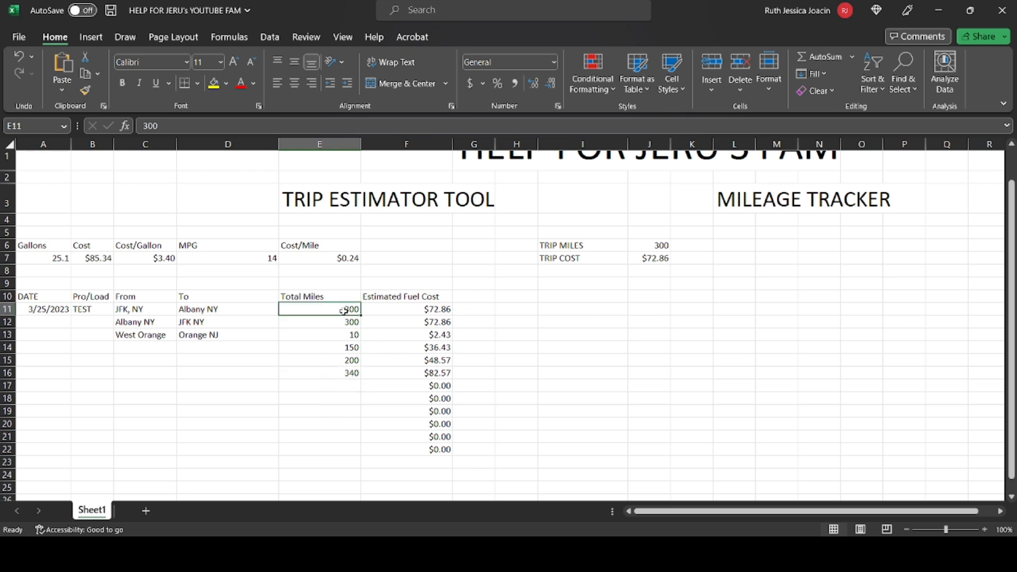
click(413, 311)
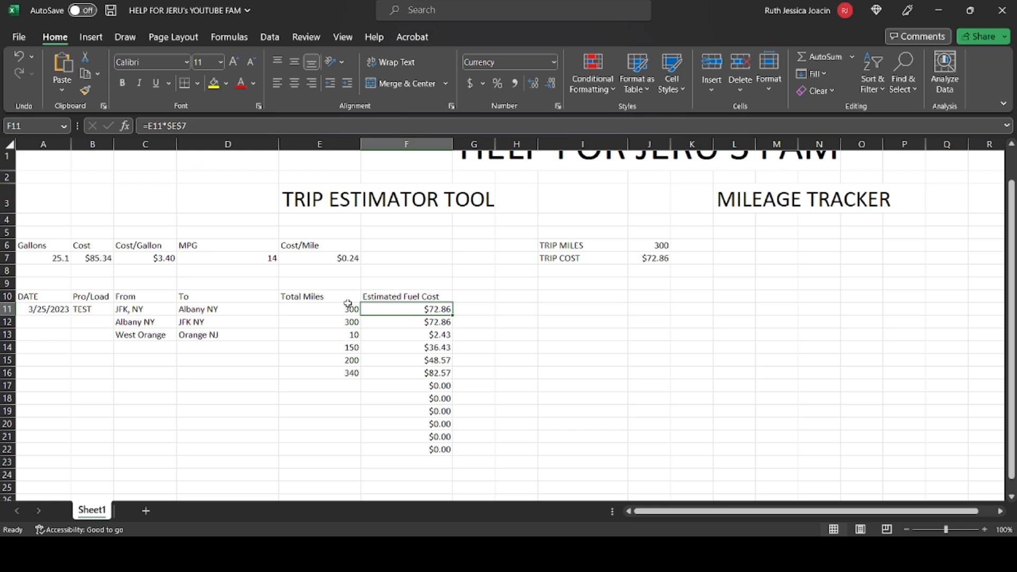
click(315, 297)
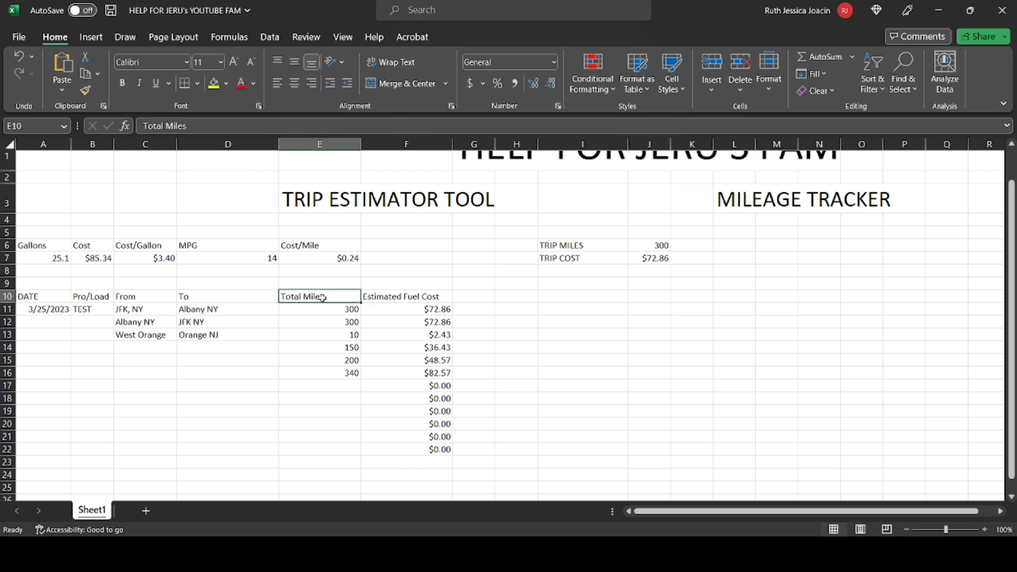
click(323, 310)
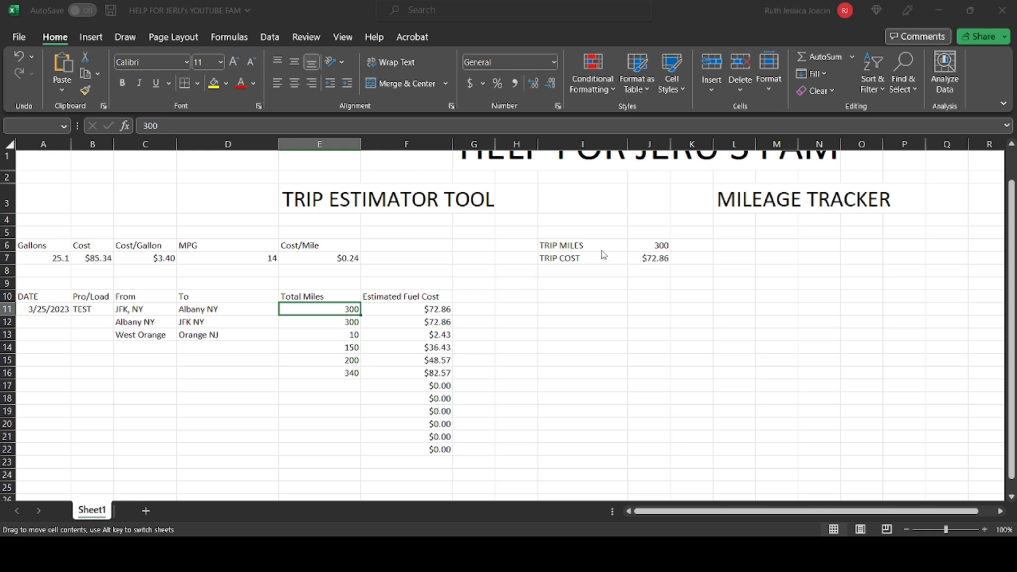
click(398, 309)
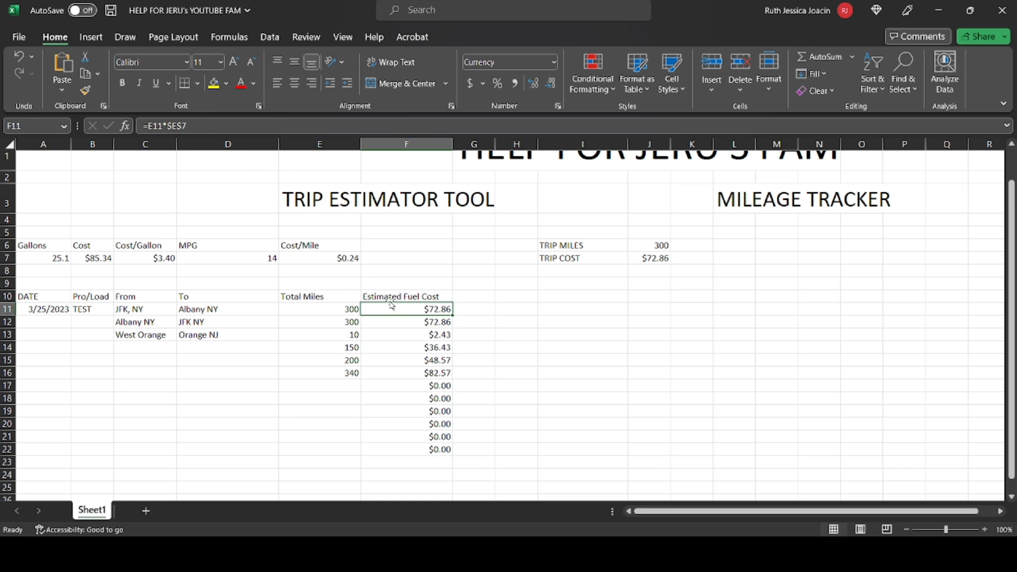
click(415, 332)
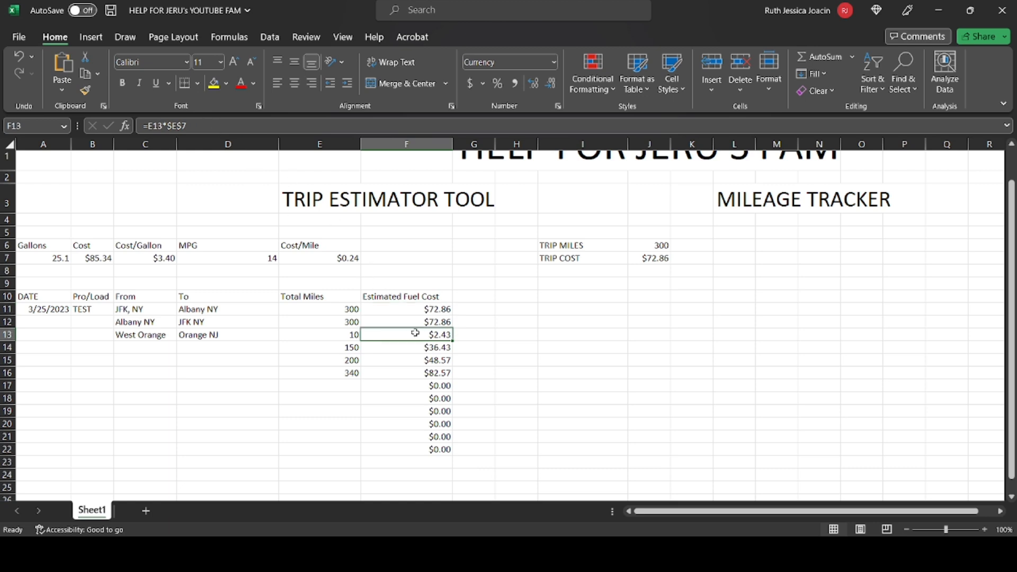
click(420, 361)
click(421, 374)
scroll(423, 384, down, 1)
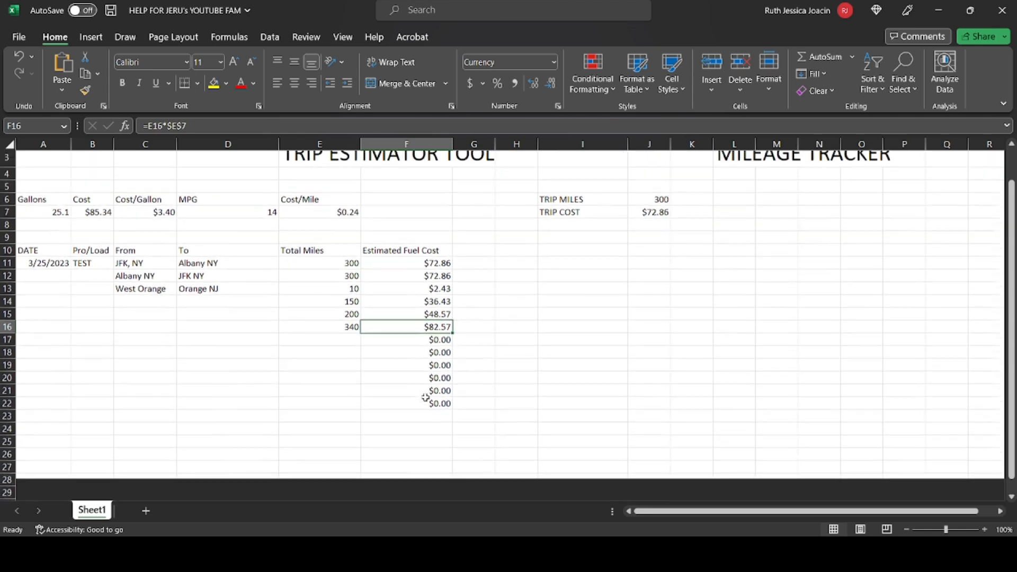
scroll(424, 392, up, 1)
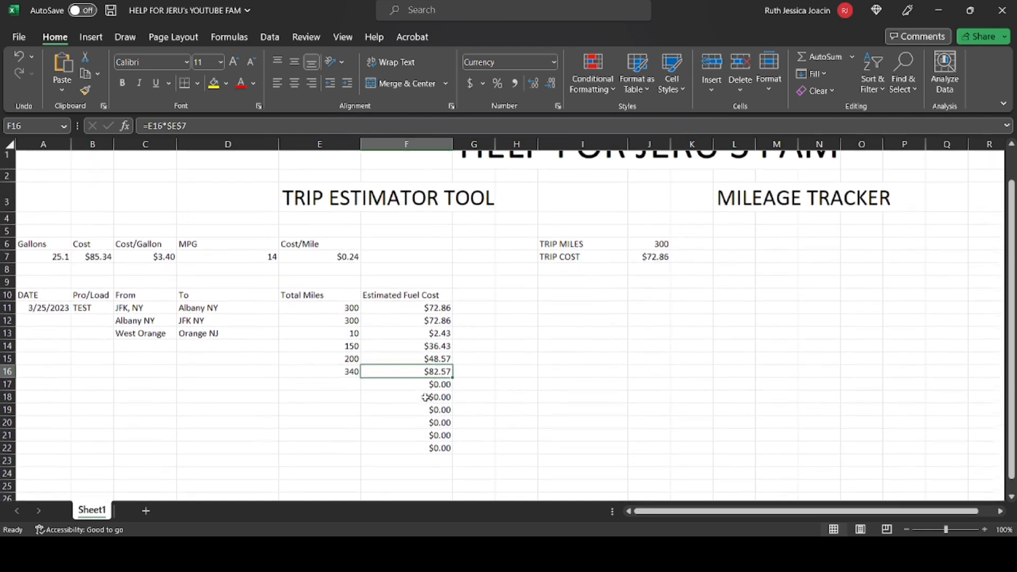
Enter 50, 25, 12, 10, 4 and 2 as the Total Miles in cells E17 through E22
click(387, 394)
click(347, 393)
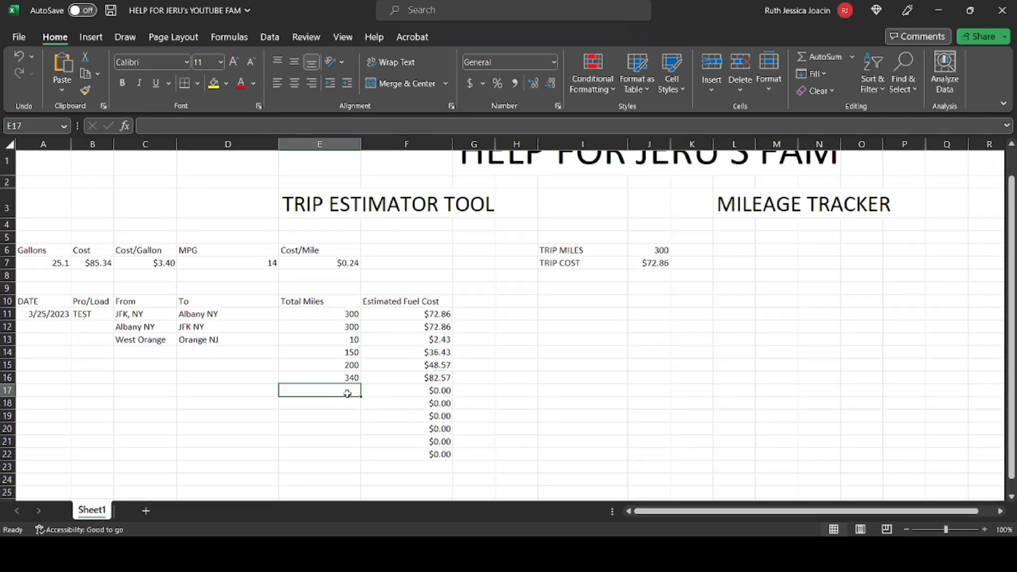
text(50)
key(Return)
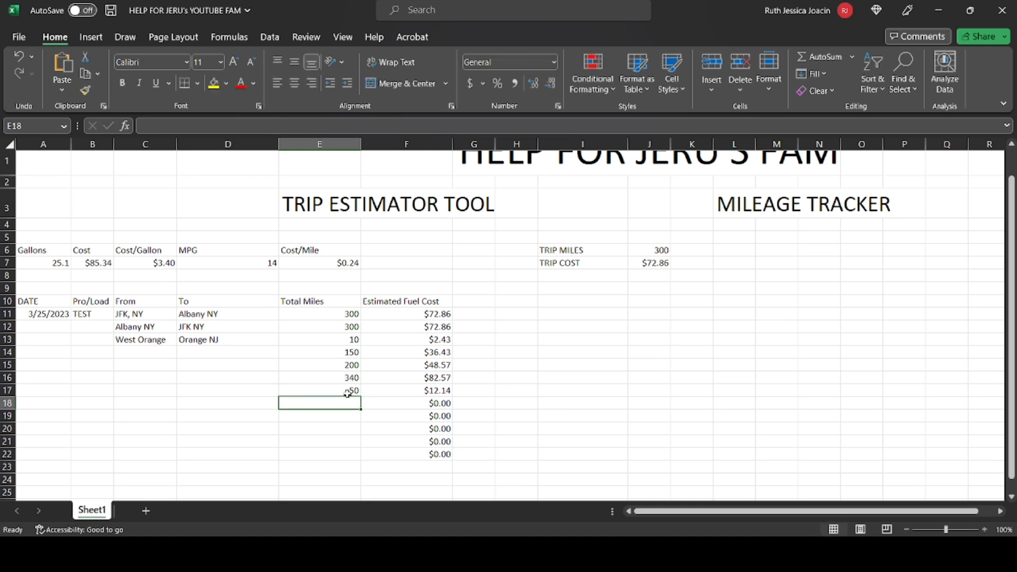
text(25)
key(Return)
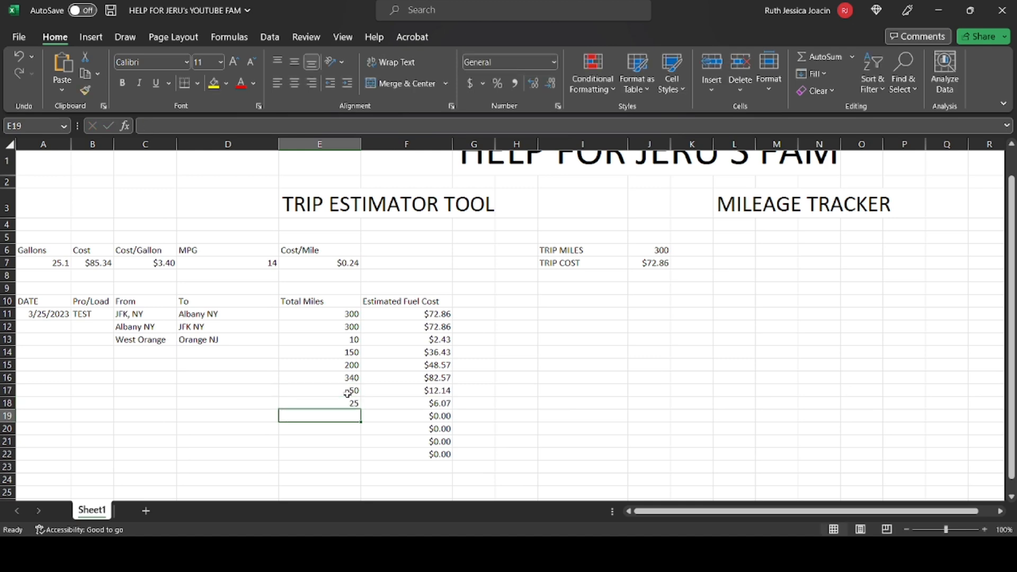
text(12)
key(Return)
text(10)
key(Return)
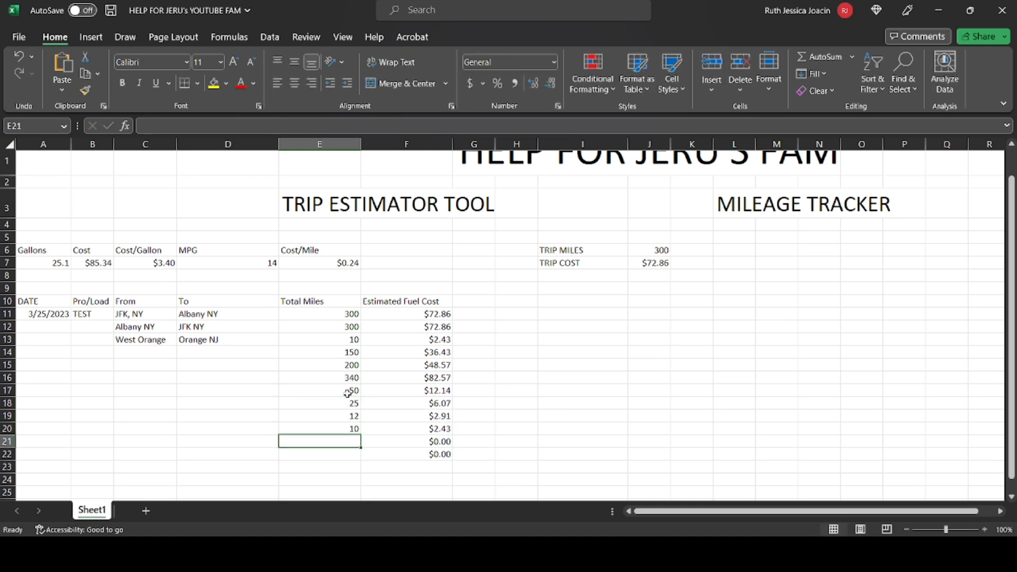
text(4)
key(Return)
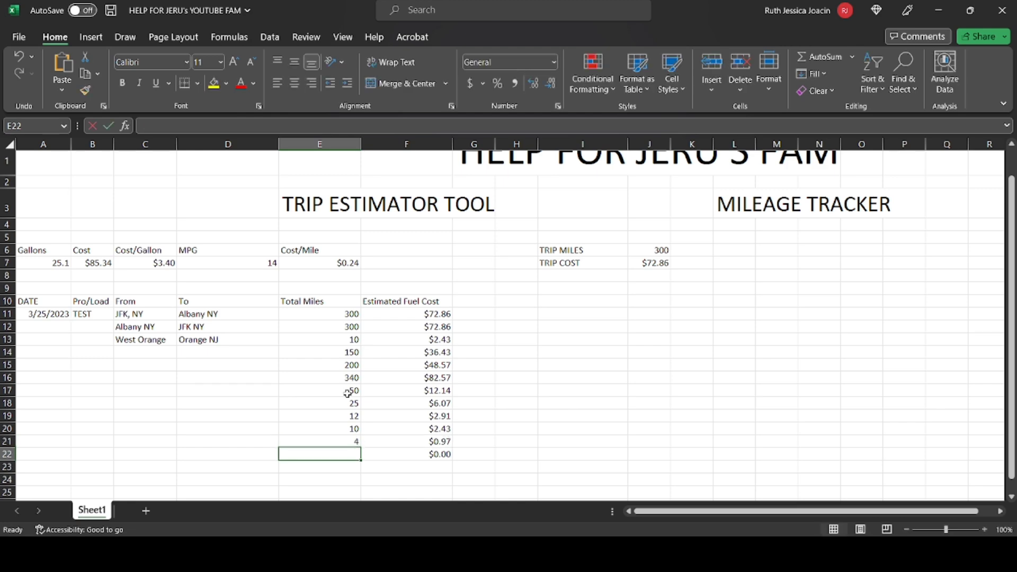
text(2)
key(Return)
scroll(347, 393, down, 2)
scroll(347, 393, up, 1)
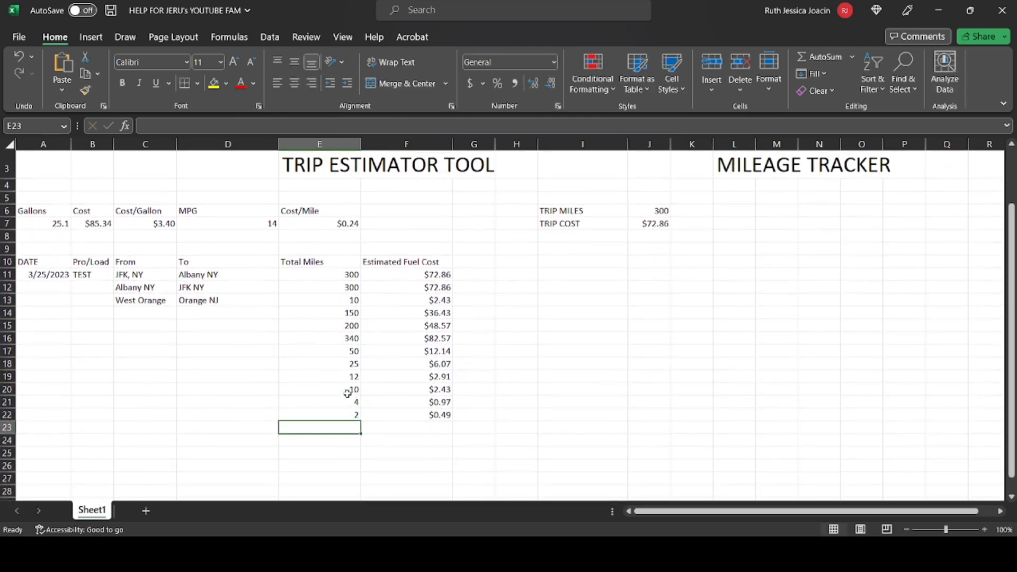
scroll(347, 393, up, 1)
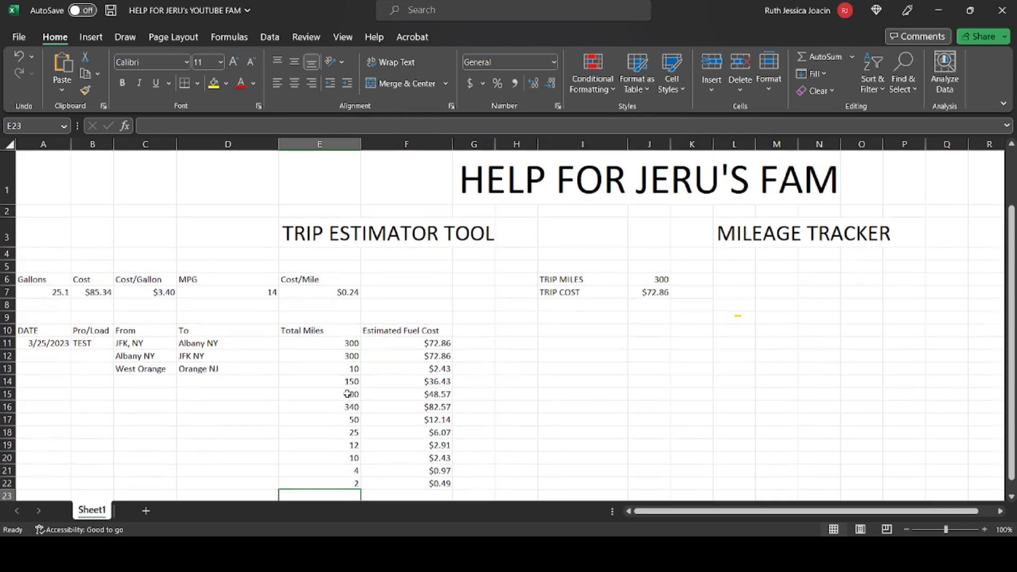